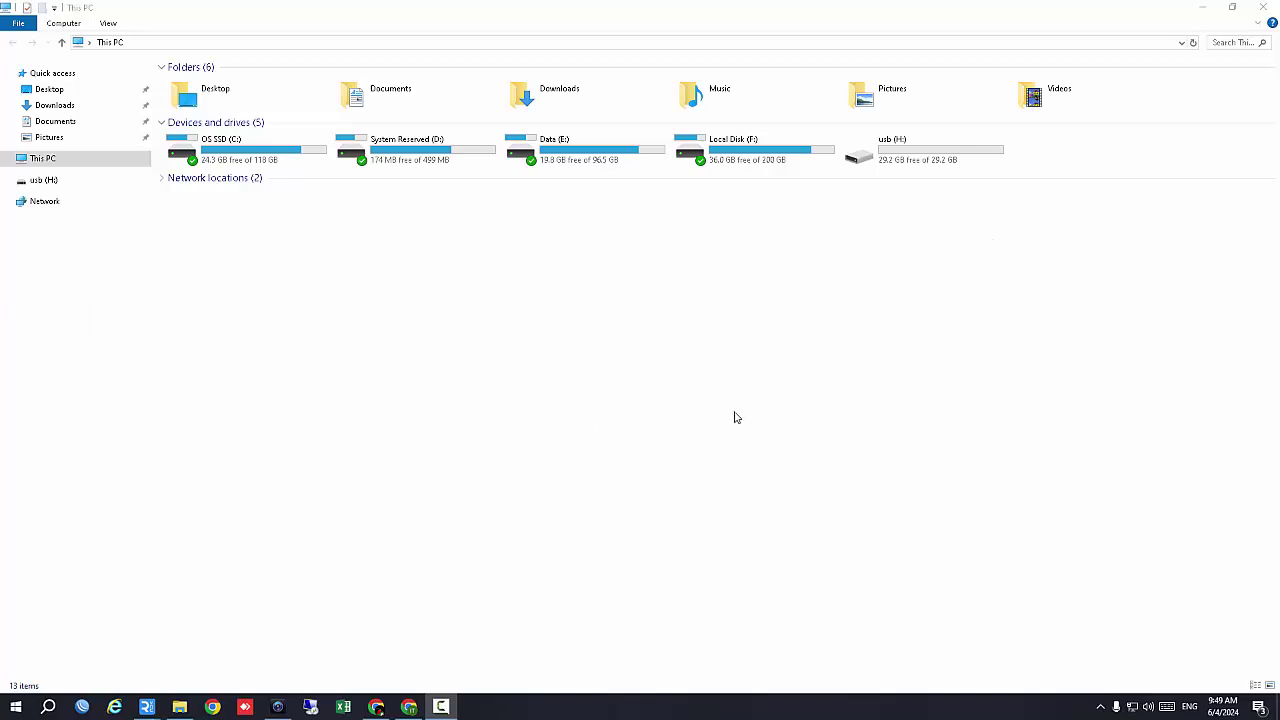
Check the usb (H:) drive's properties: NTFS file system with 29.2 GB free
click(911, 146)
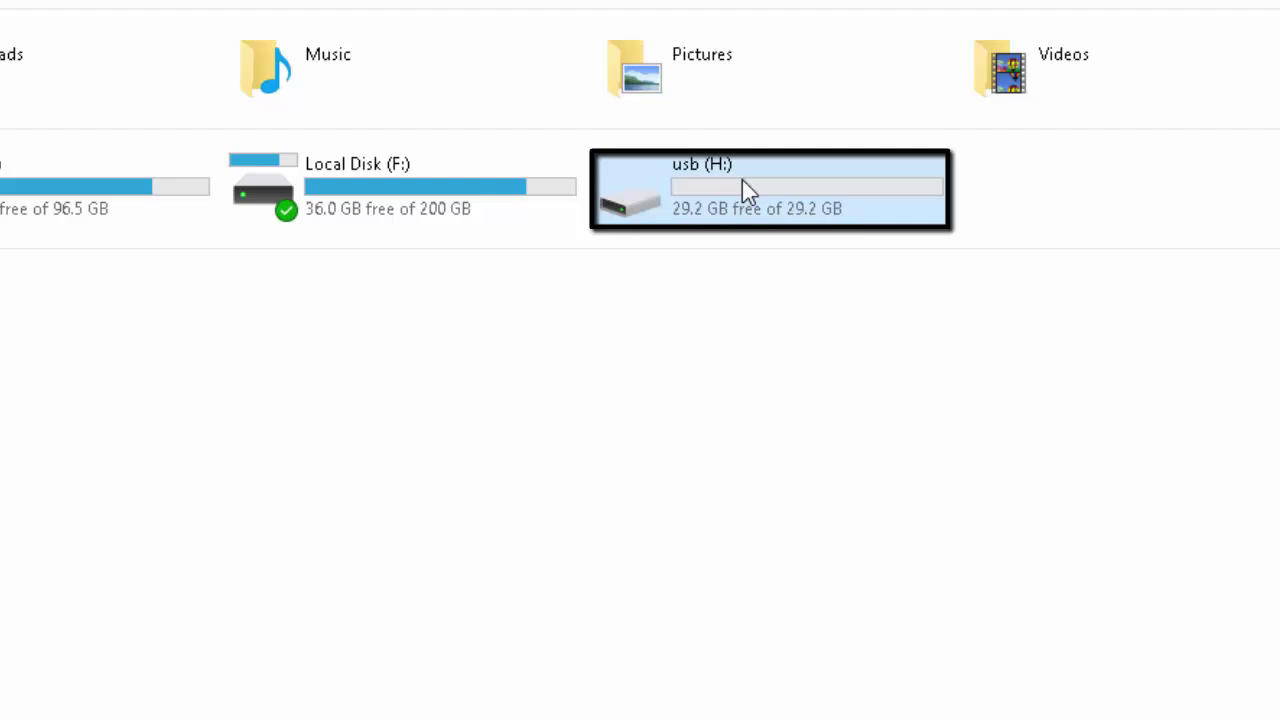
right_click(743, 182)
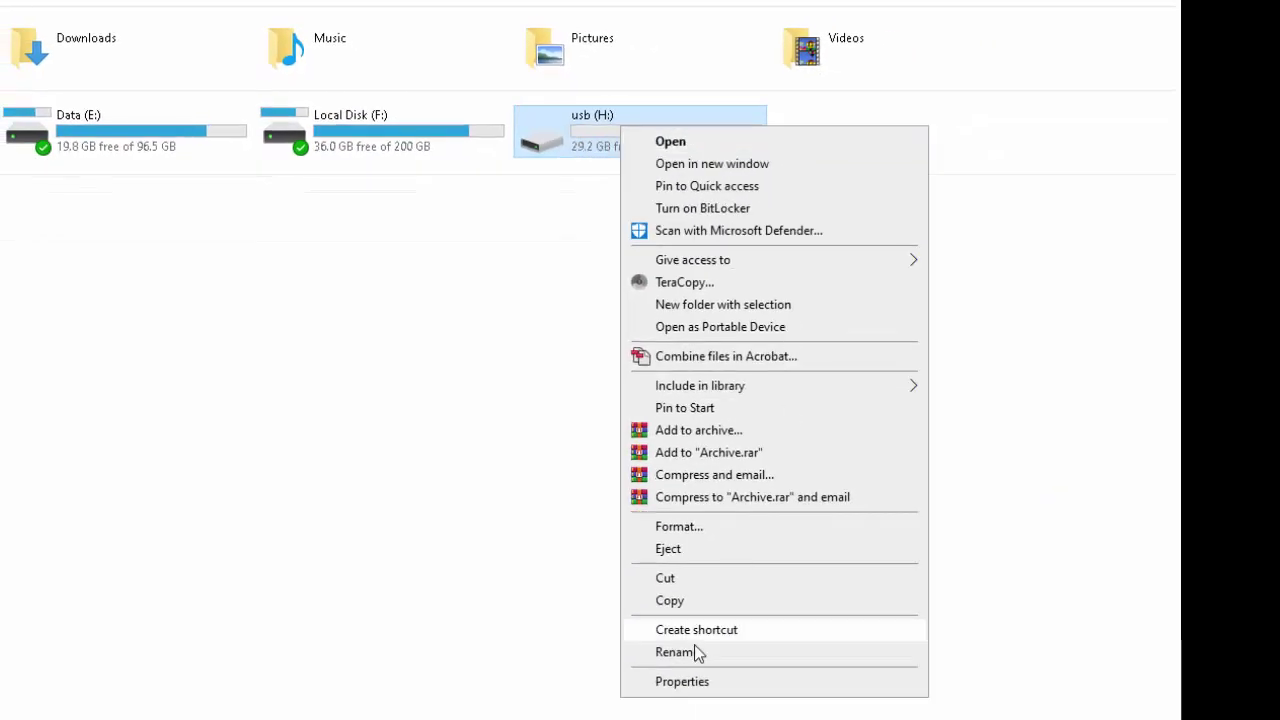
click(690, 684)
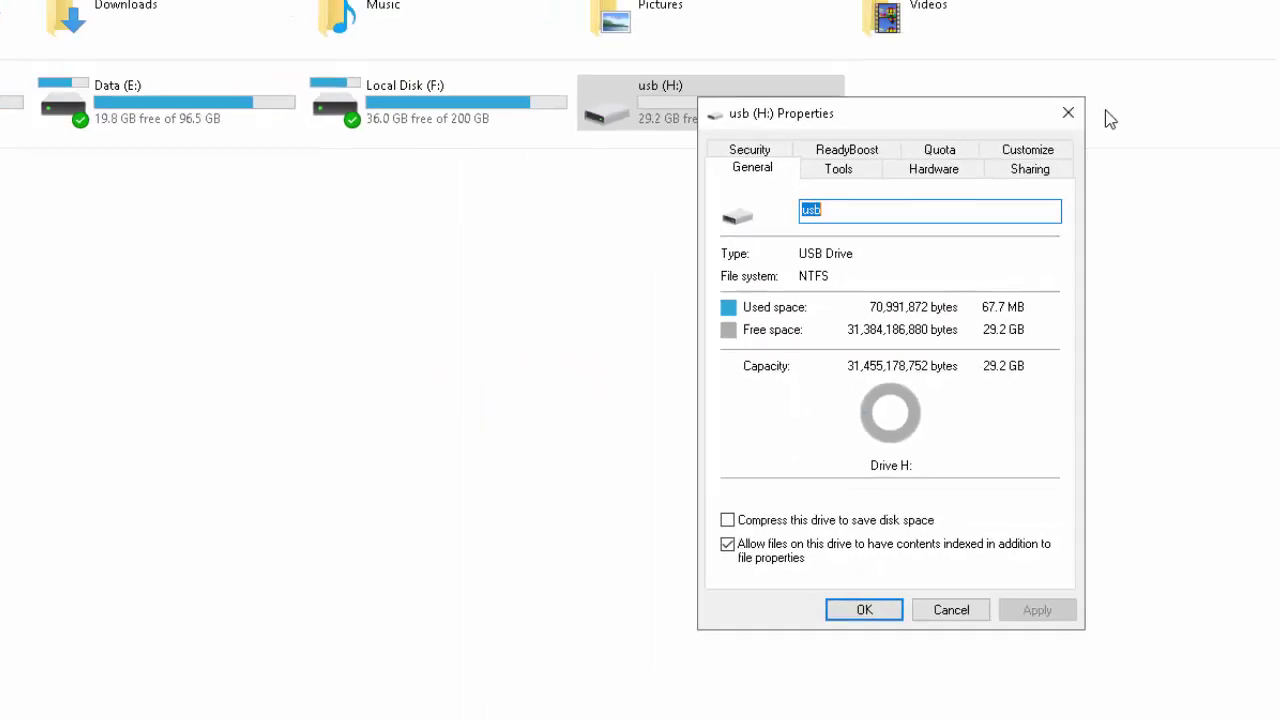
click(864, 610)
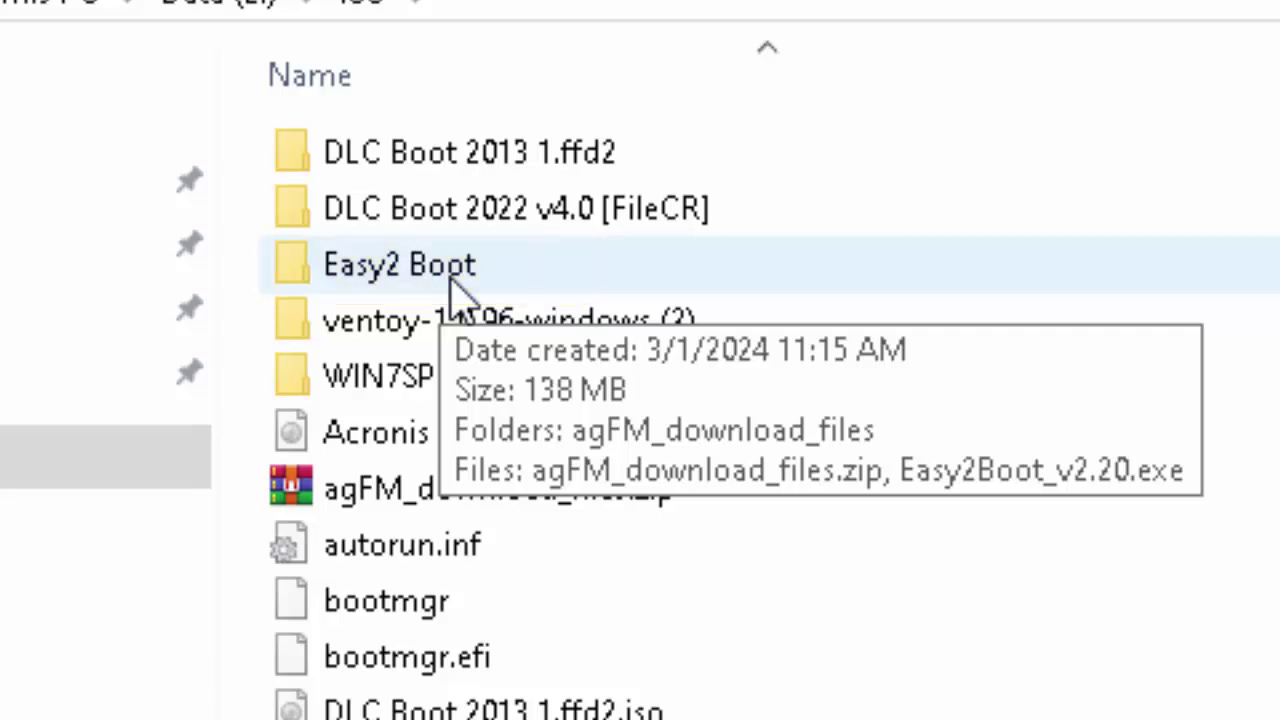
Open the Easy2 Boot folder and launch the Easy2Boot_v2.20.exe setup
double_click(457, 288)
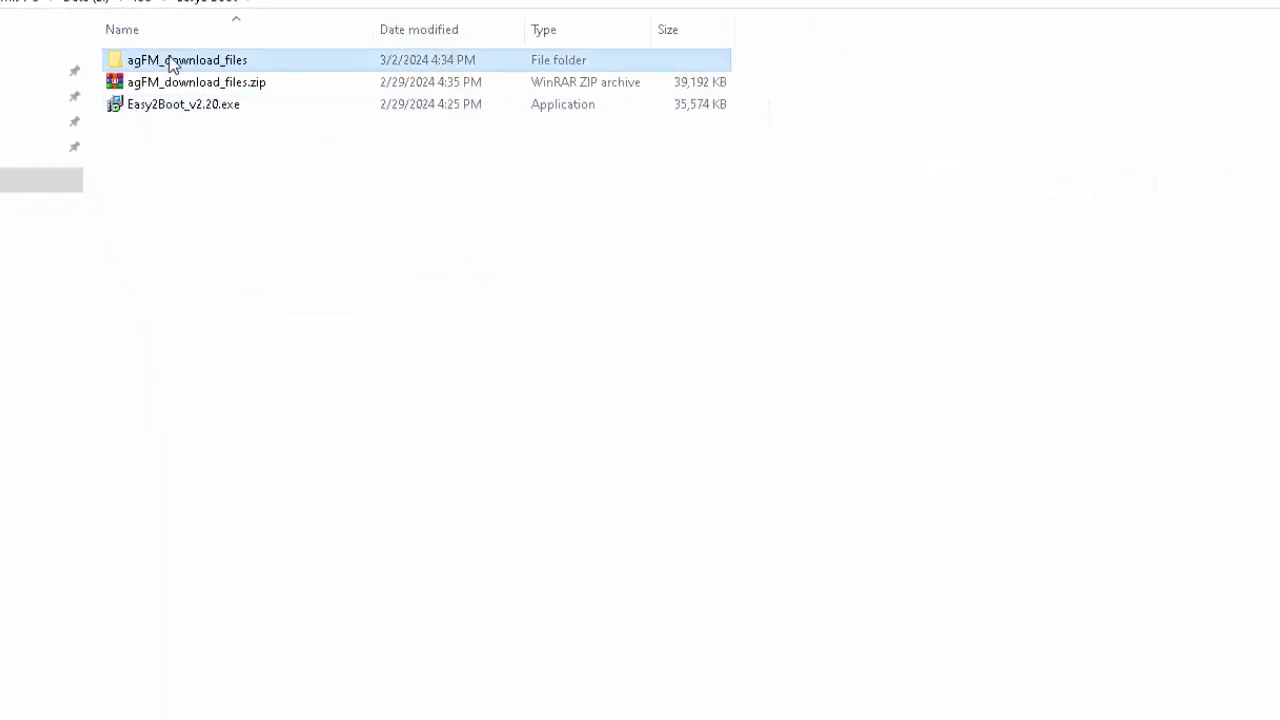
double_click(338, 118)
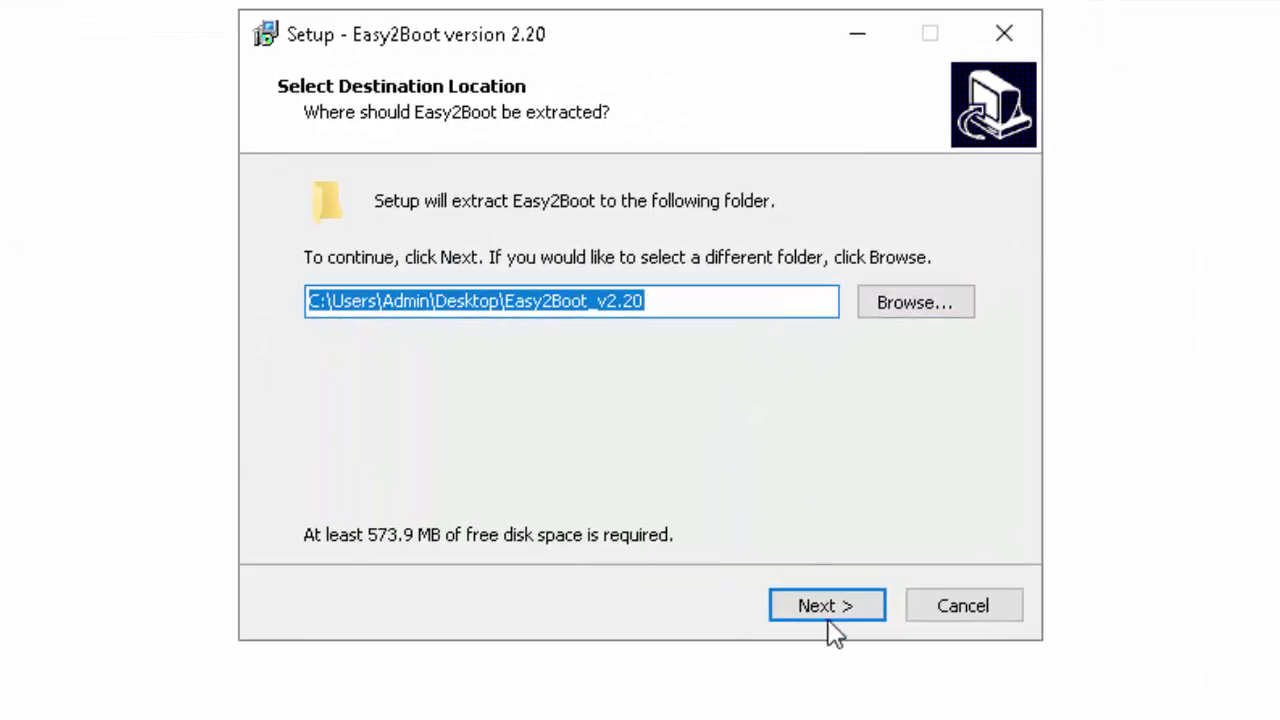
Extract Easy2Boot 2.20 into the existing Easy2Boot_v2.20 folder on the Desktop
click(822, 605)
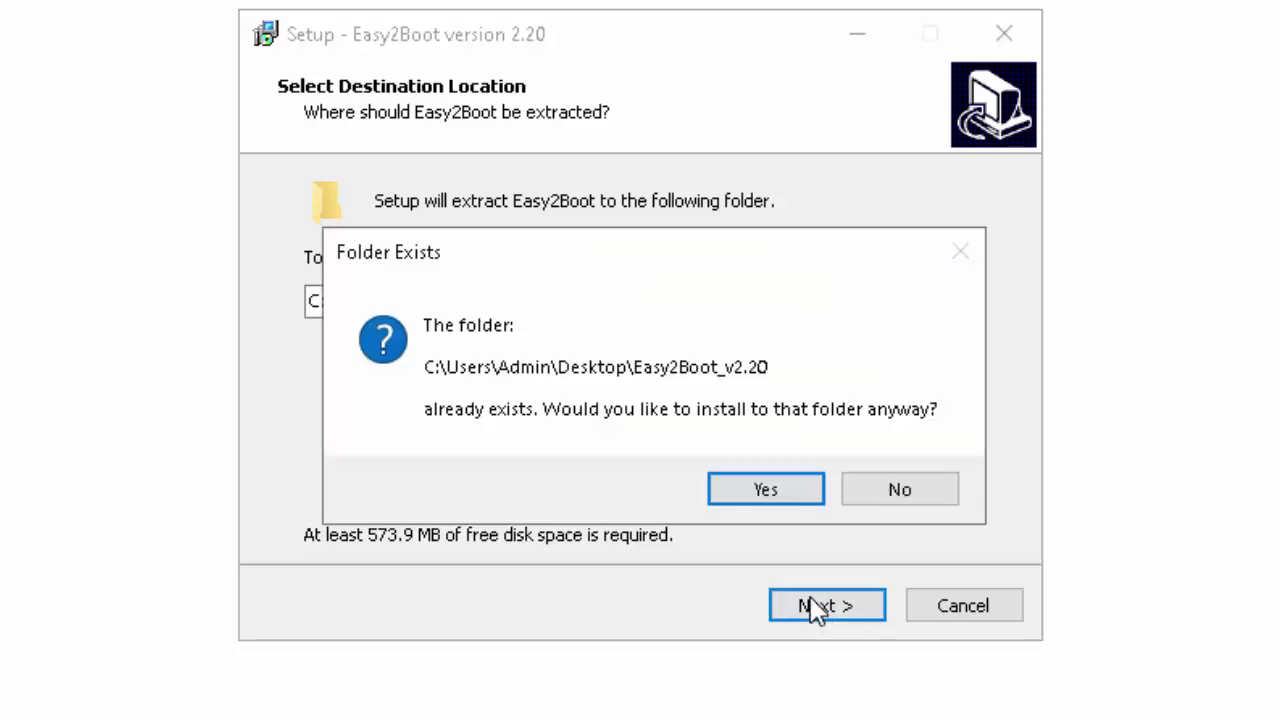
click(745, 488)
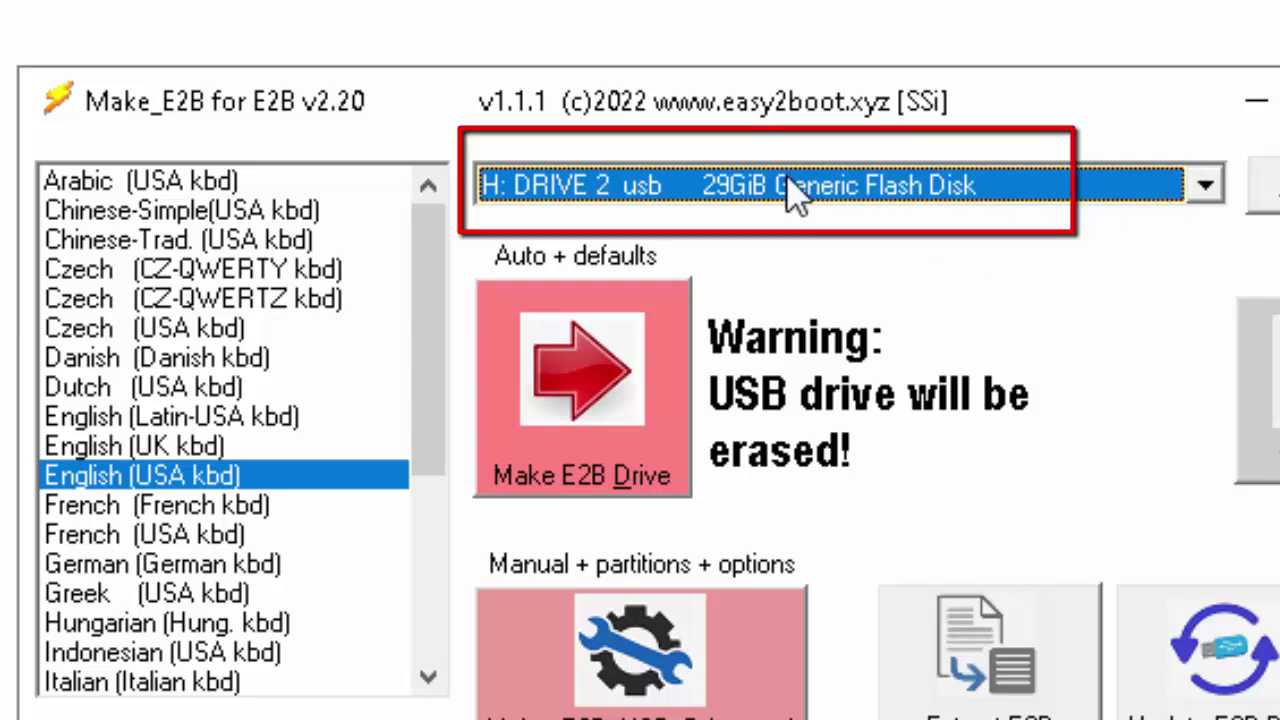
Target the 29GiB usb drive H: and start Make E2B Drive with defaults
click(645, 190)
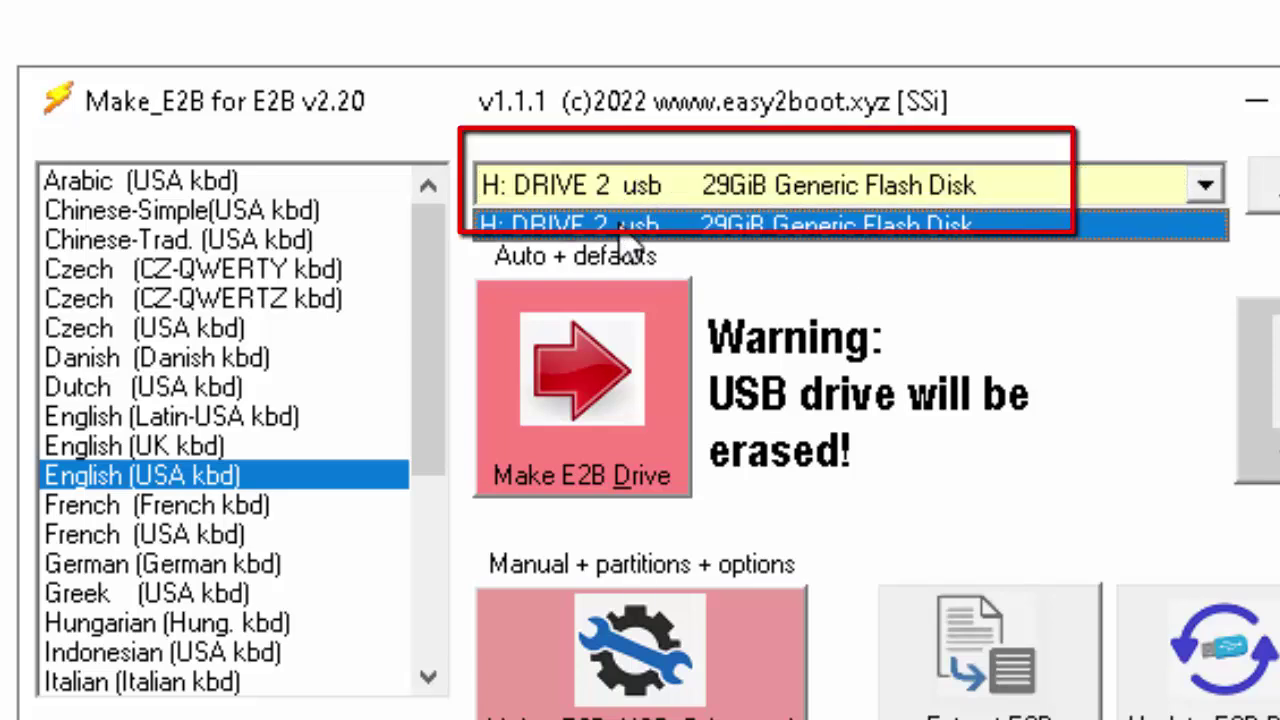
click(610, 225)
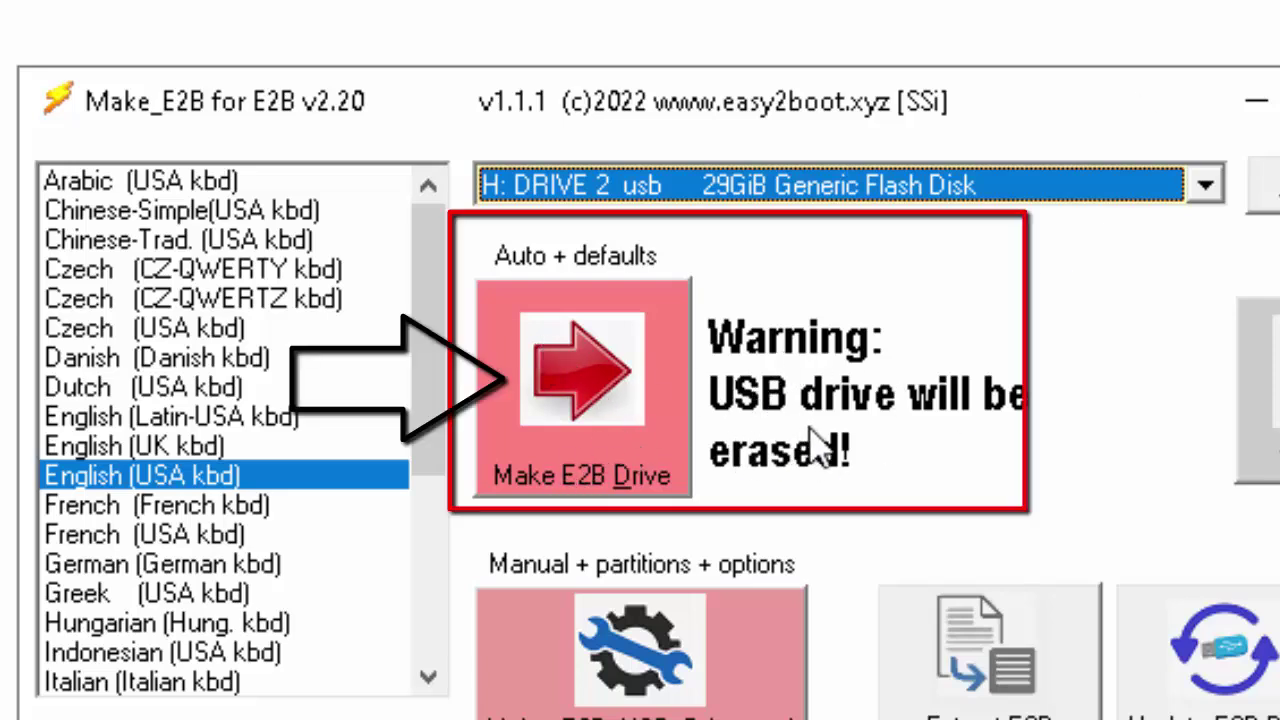
click(590, 402)
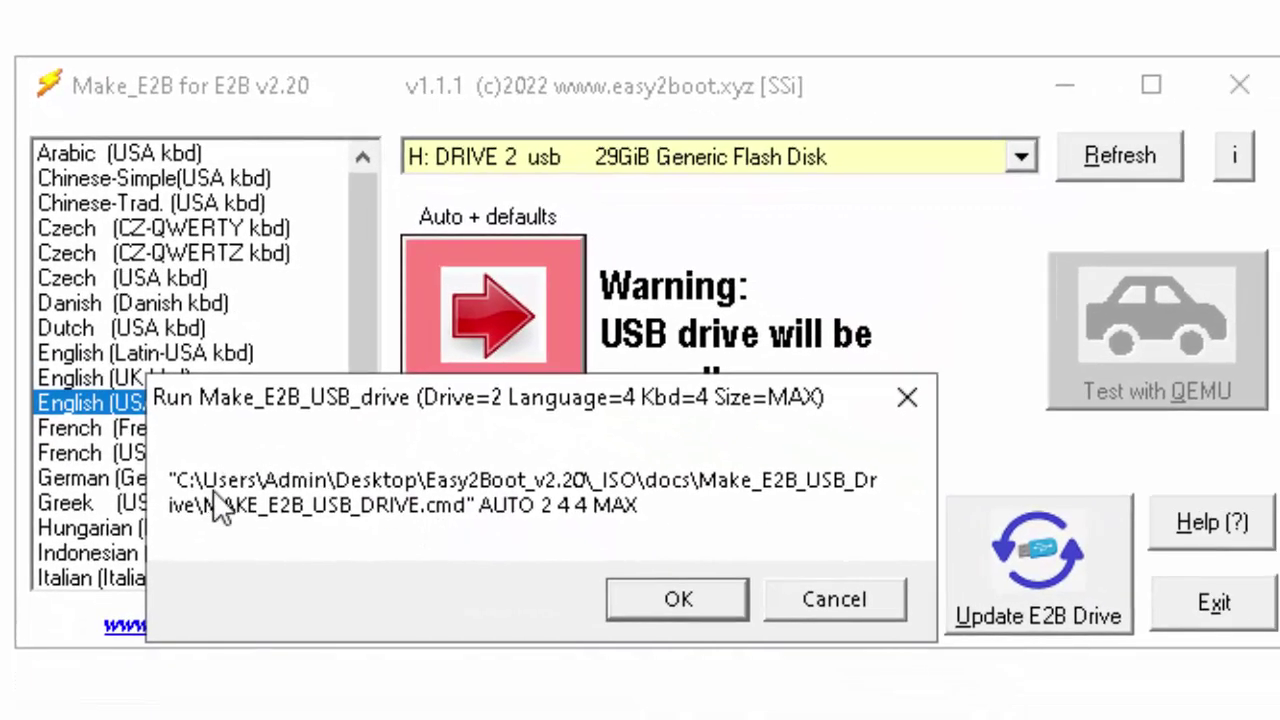
Run the drive creation script, answer N to the agFM UEFI files, and close the console
click(699, 597)
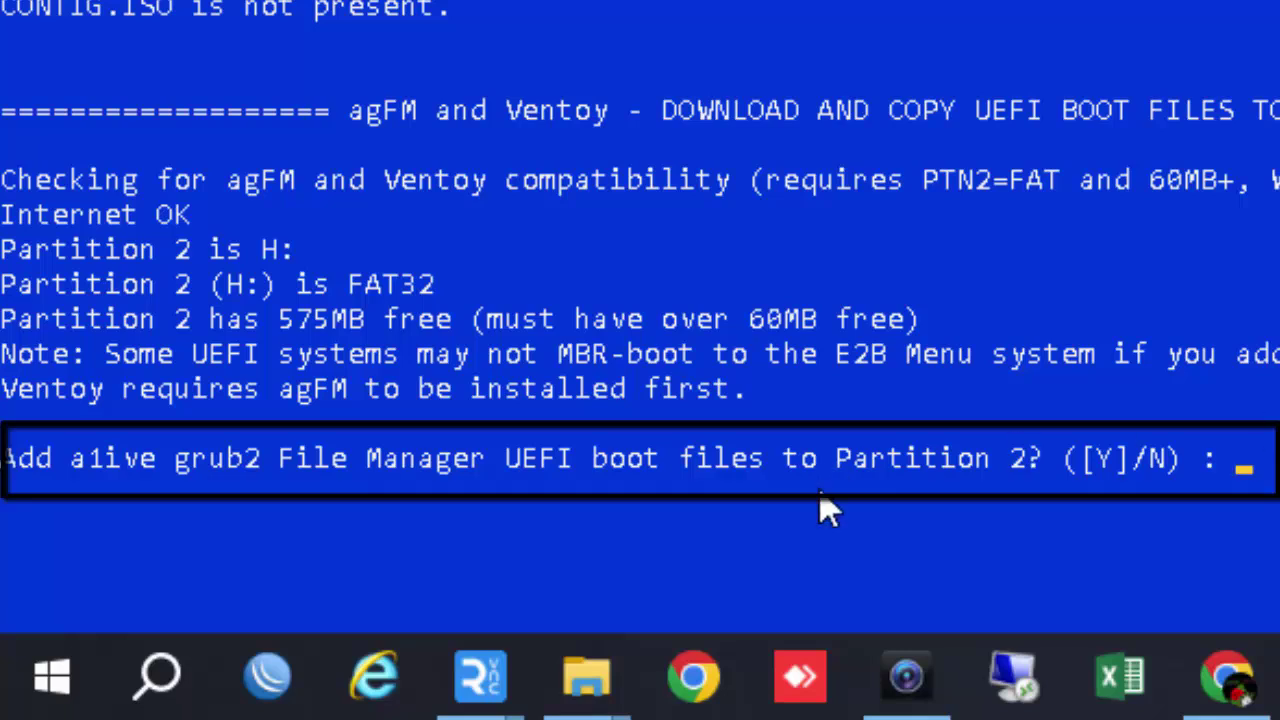
text(N)
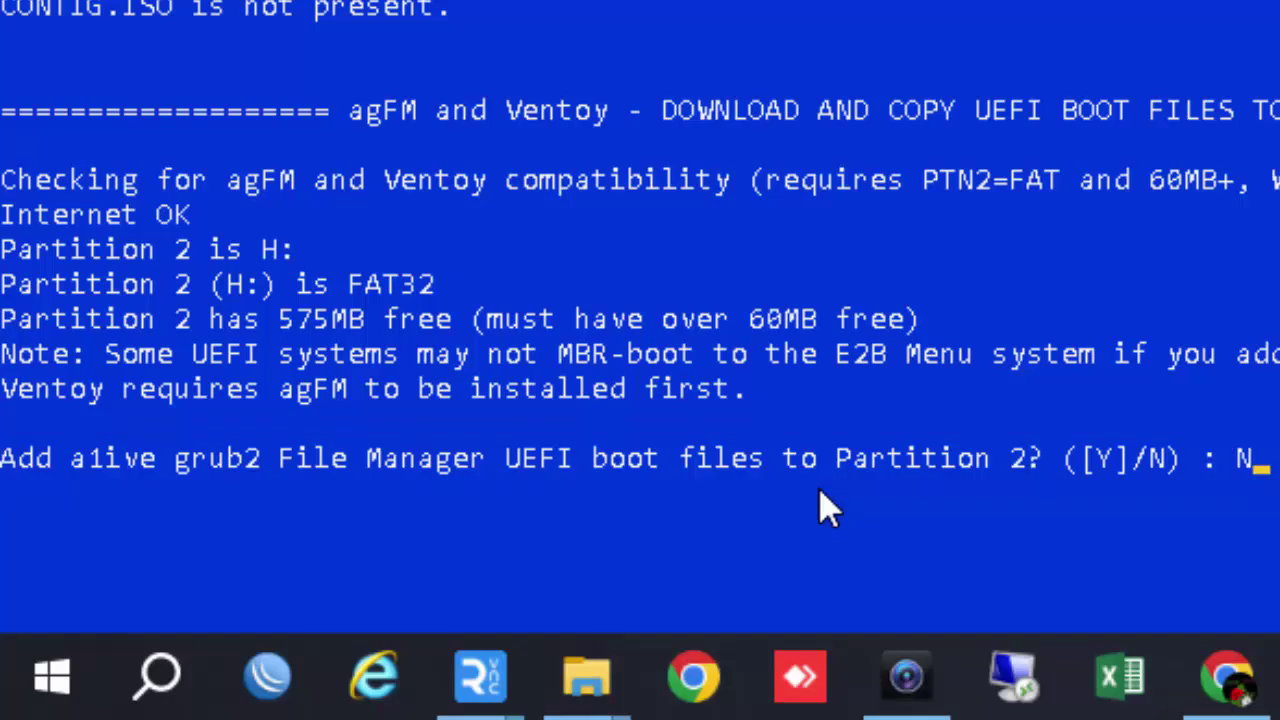
key(Return)
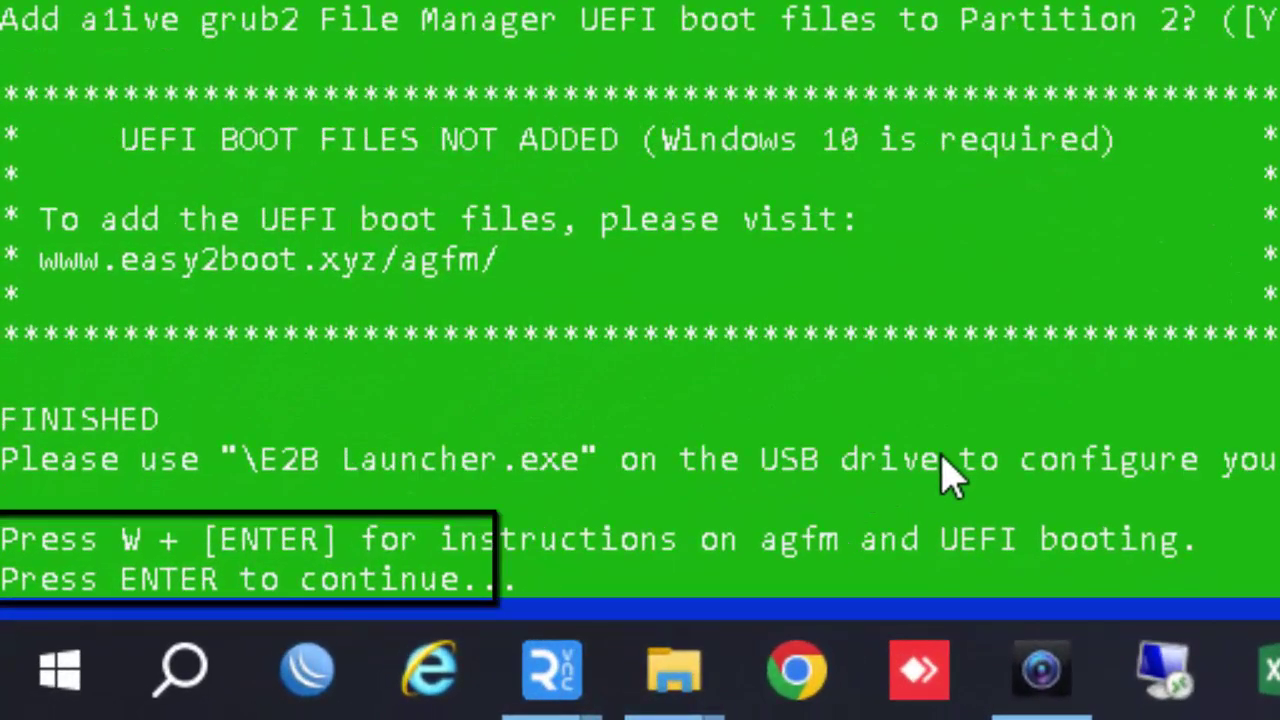
key(Return)
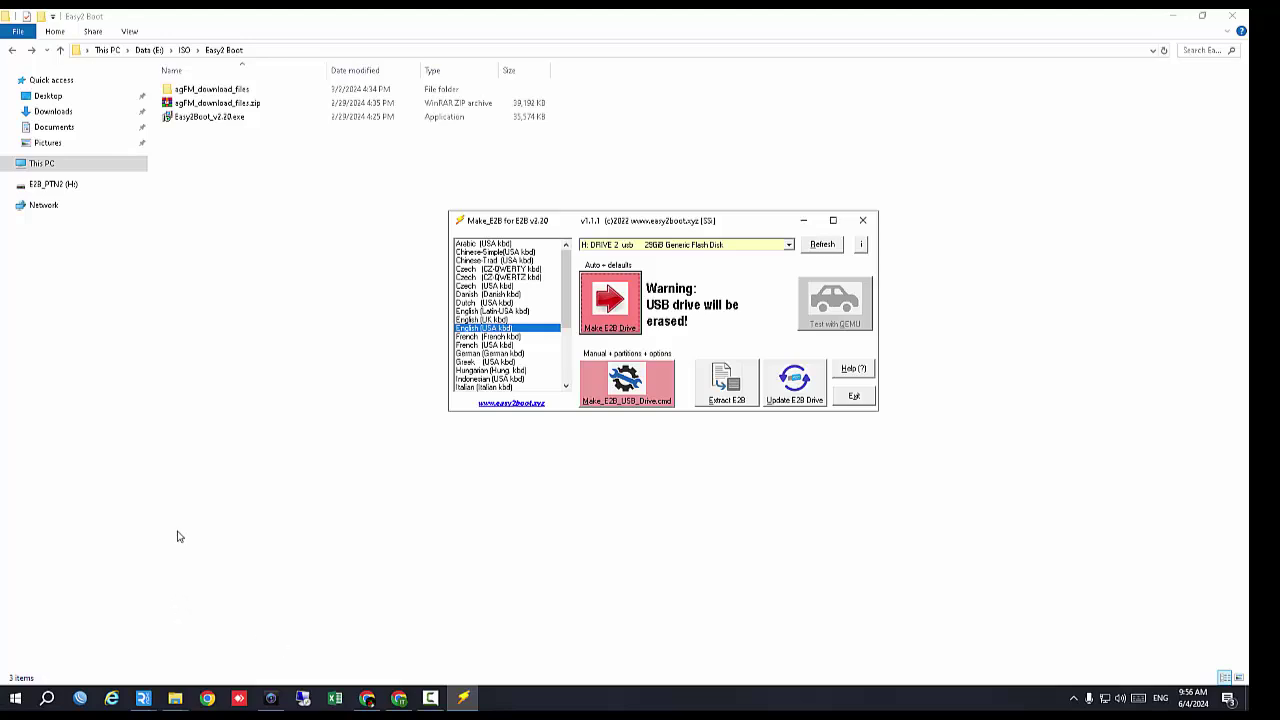
Close Make_E2B and refresh This PC to show the new drives
click(863, 220)
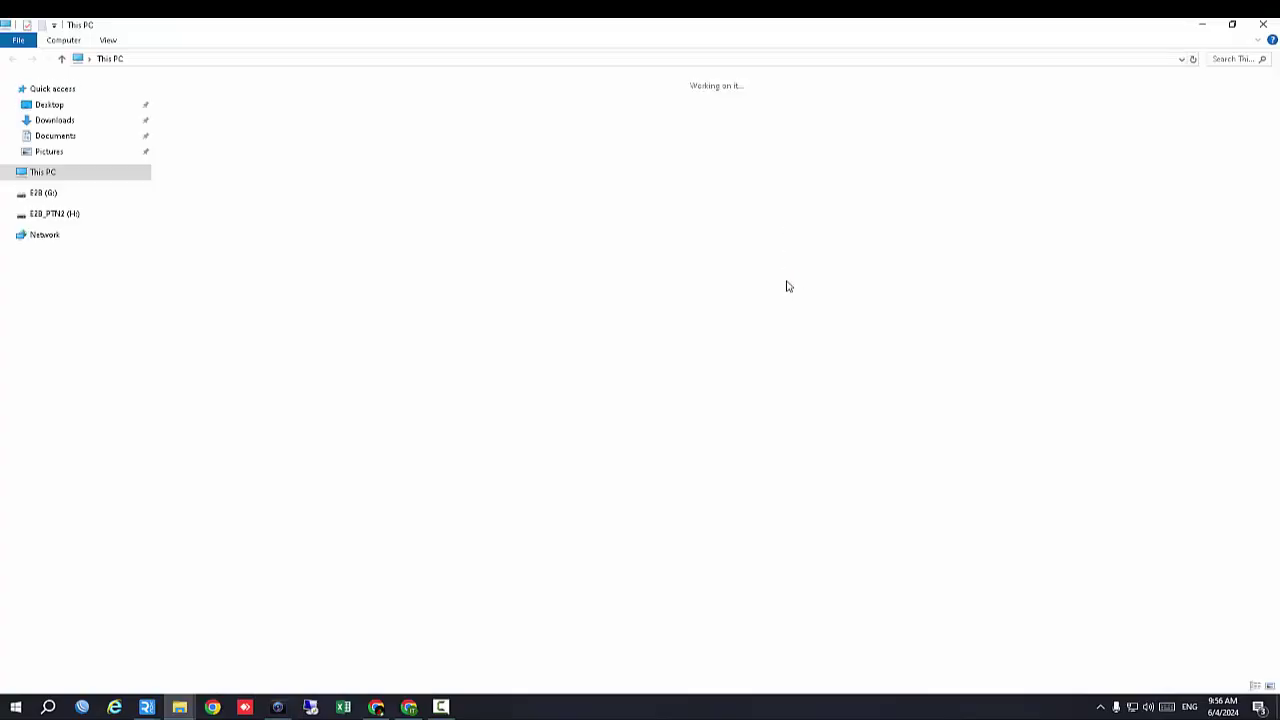
right_click(903, 279)
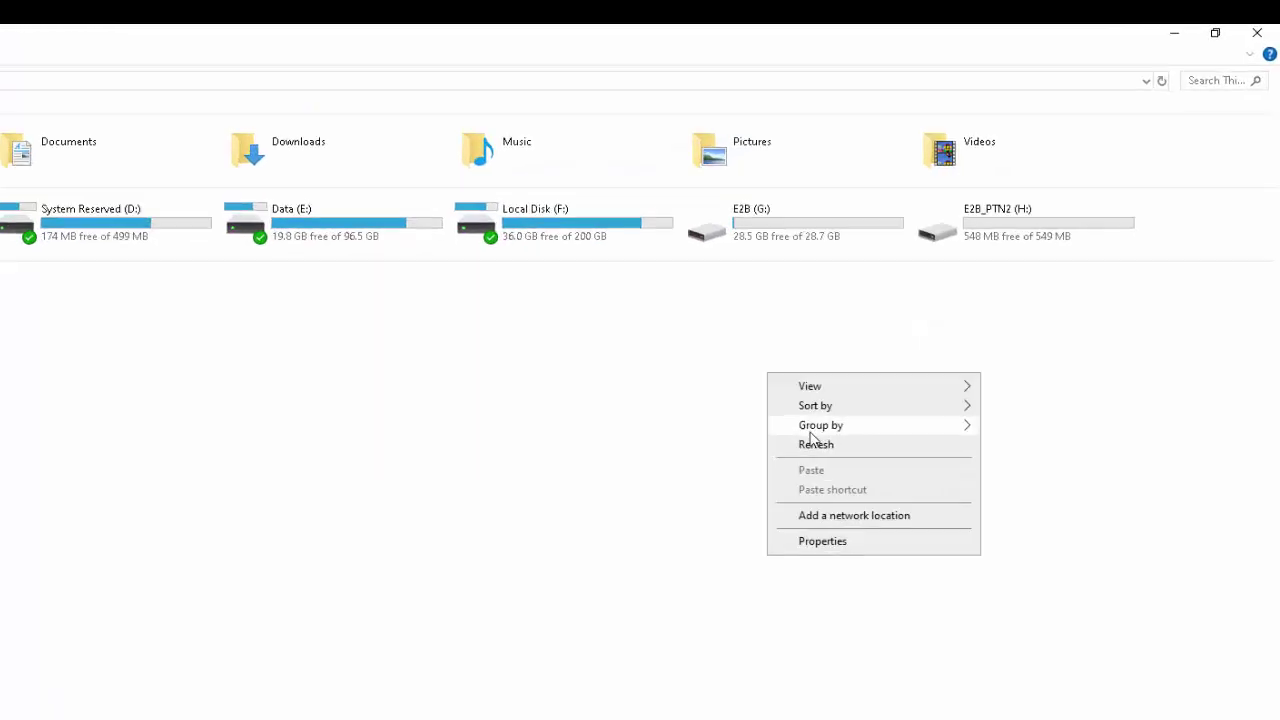
click(899, 246)
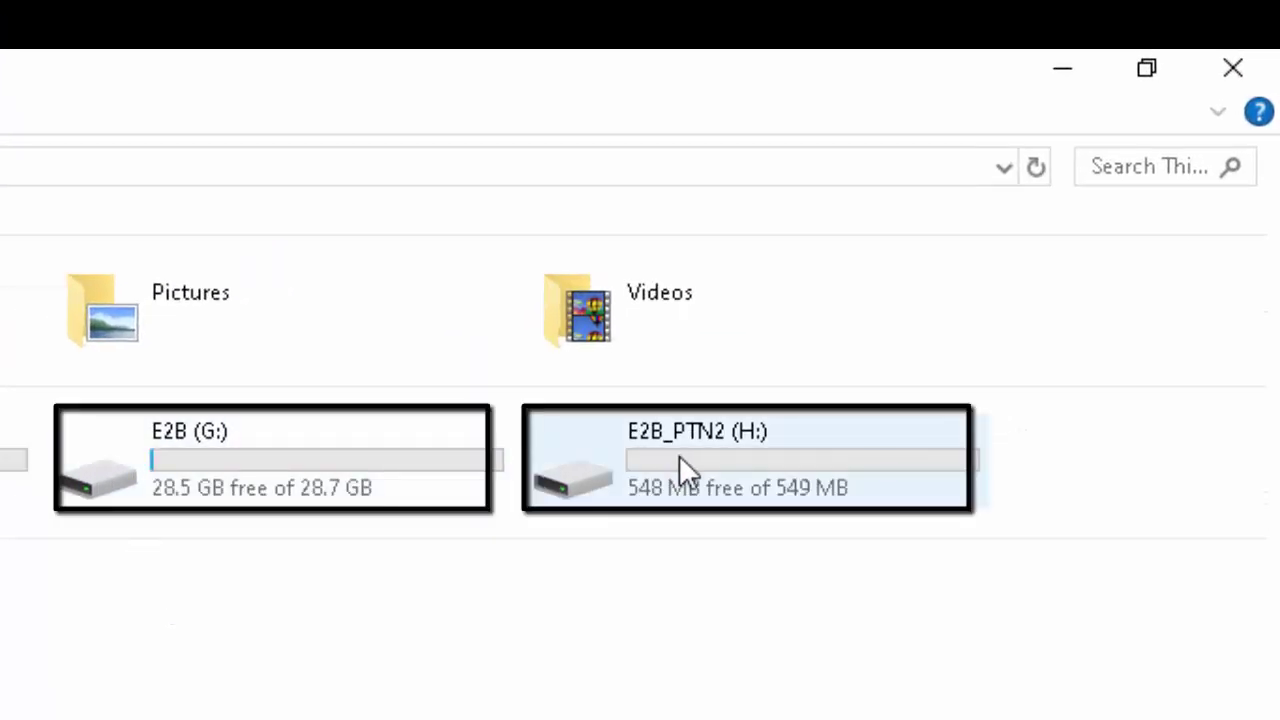
Check the E2B (G:) and E2B_PTN2 (H:) drives and open E2B (G:)
mouse_move(651, 446)
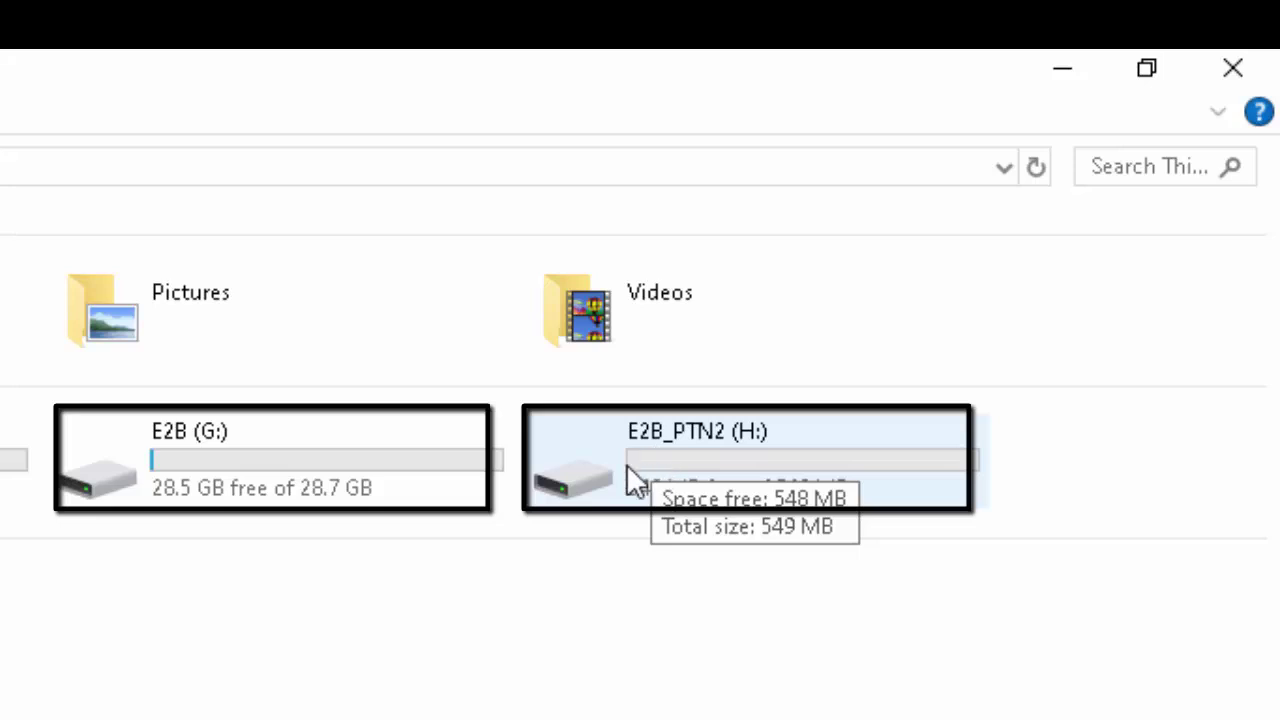
mouse_move(173, 438)
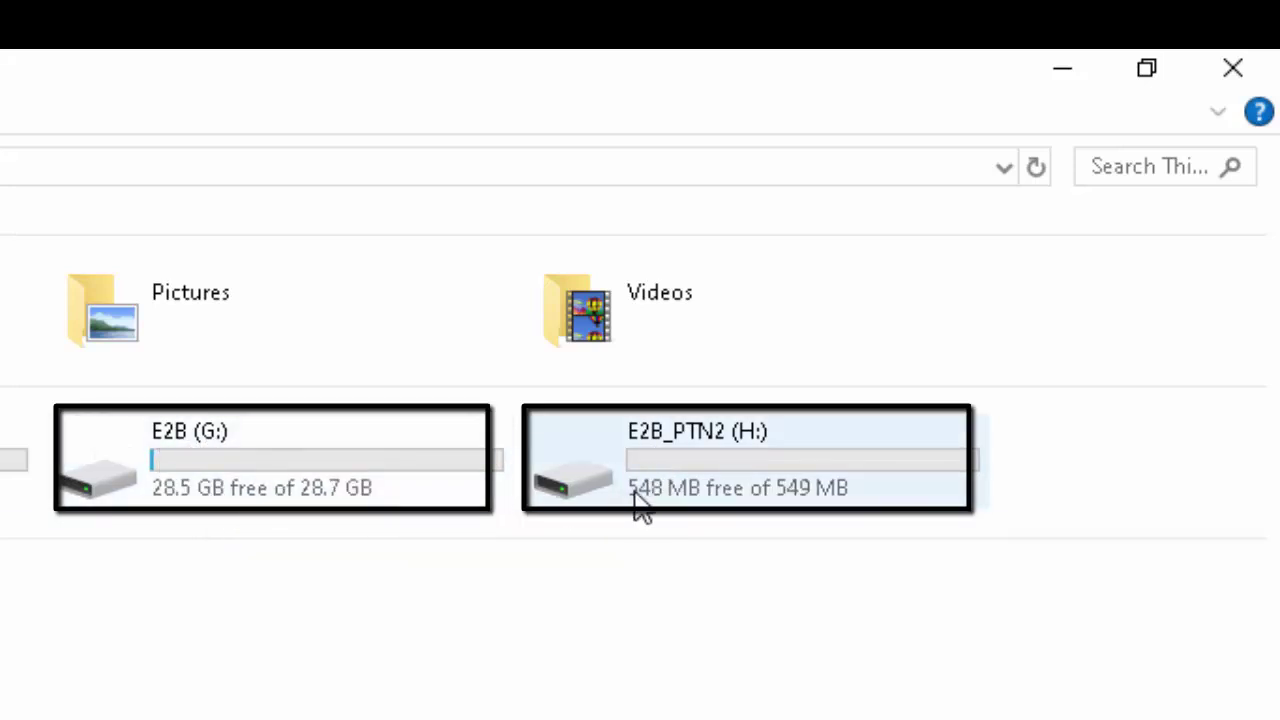
mouse_move(651, 514)
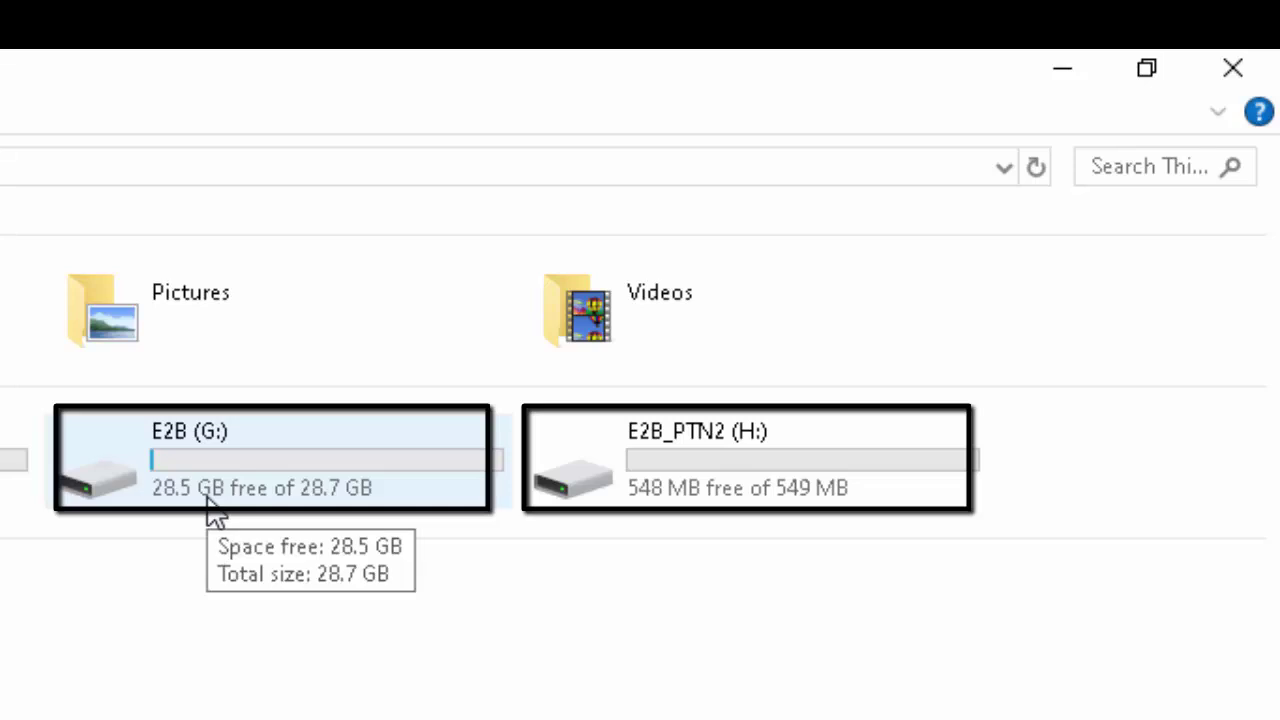
click(238, 470)
double_click(540, 470)
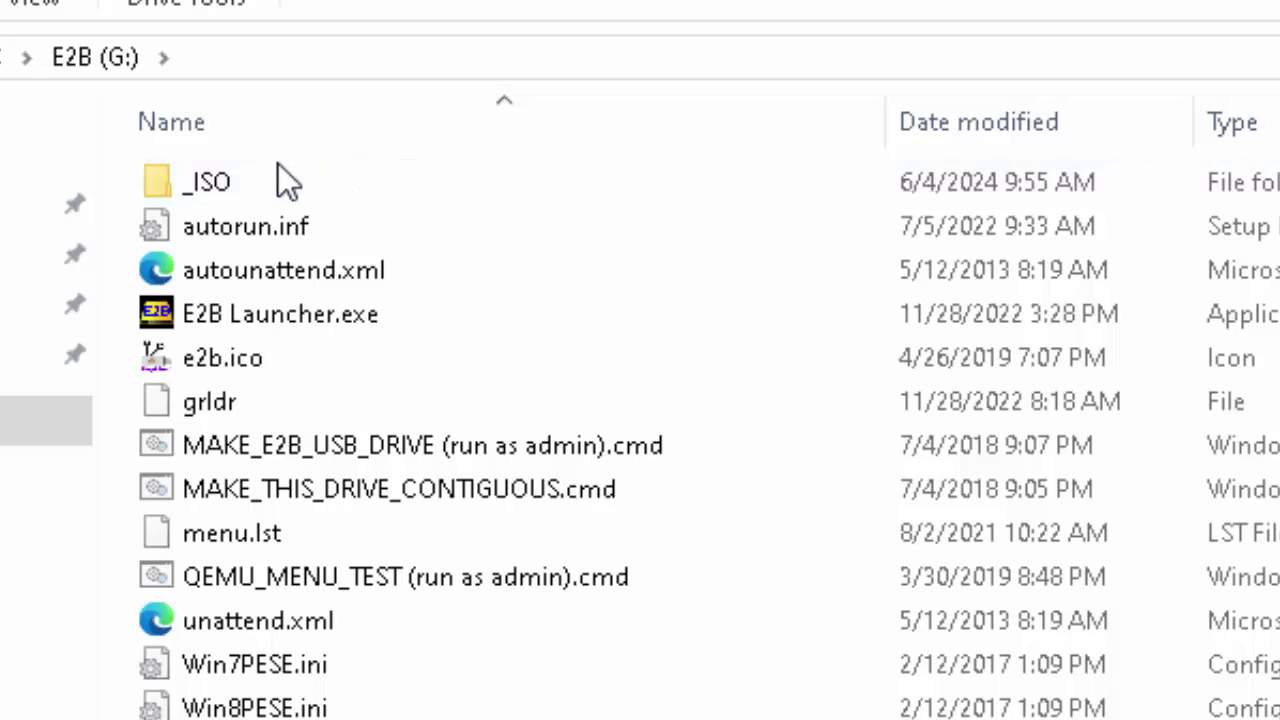
Browse into _ISO\WINDOWS on the E2B drive
double_click(227, 182)
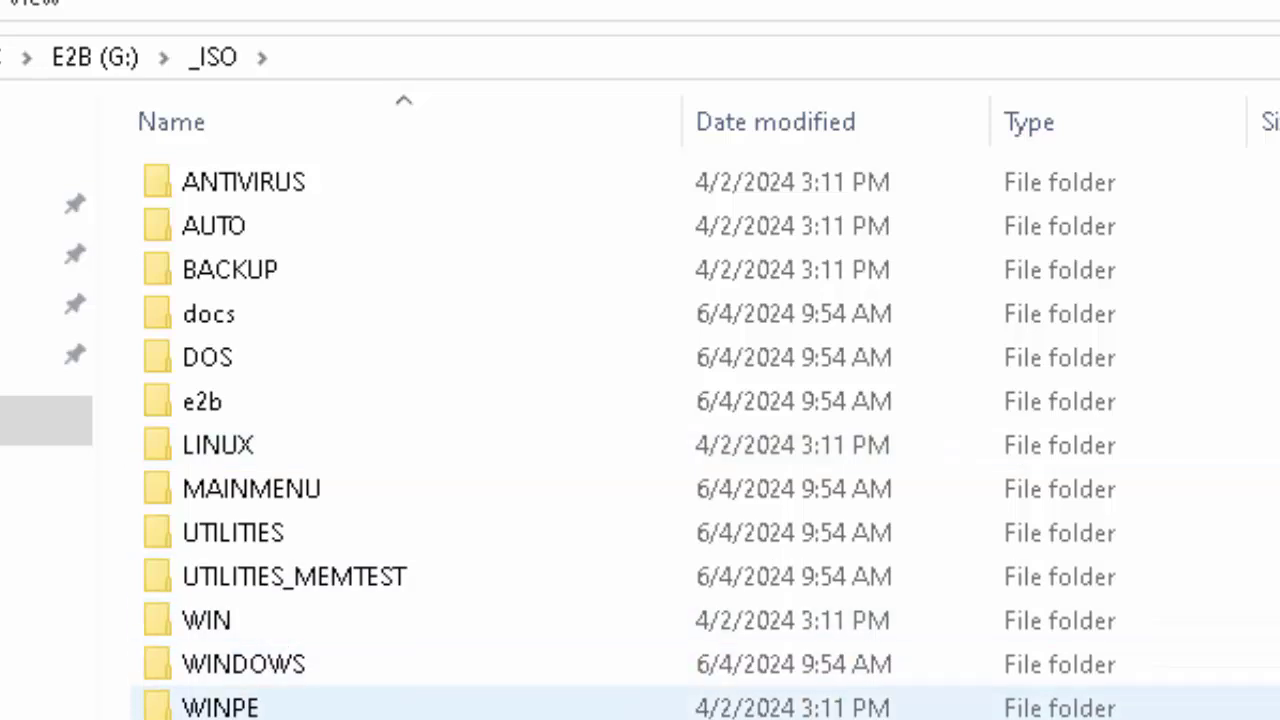
double_click(252, 668)
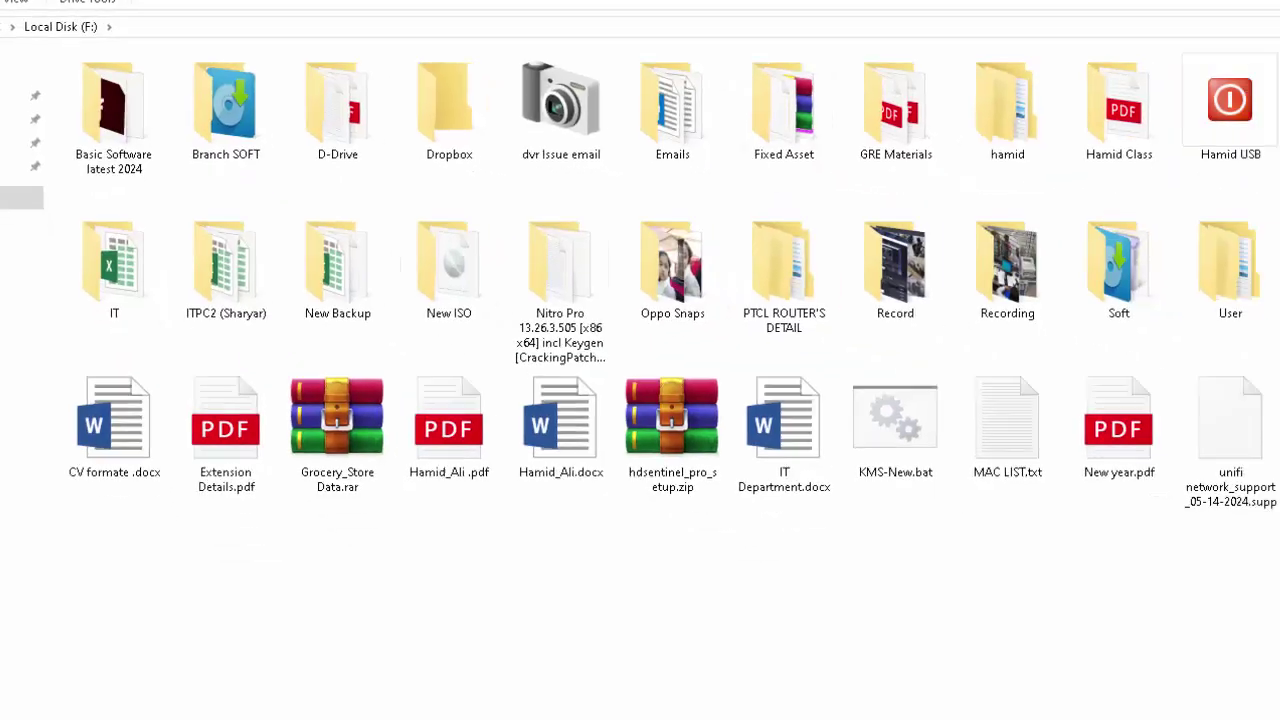
Copy Win10_1809Oct_English_x64.iso from F: into G:\_ISO\WINDOWS\WIN10 via TeraCopy
mouse_move(1185, 378)
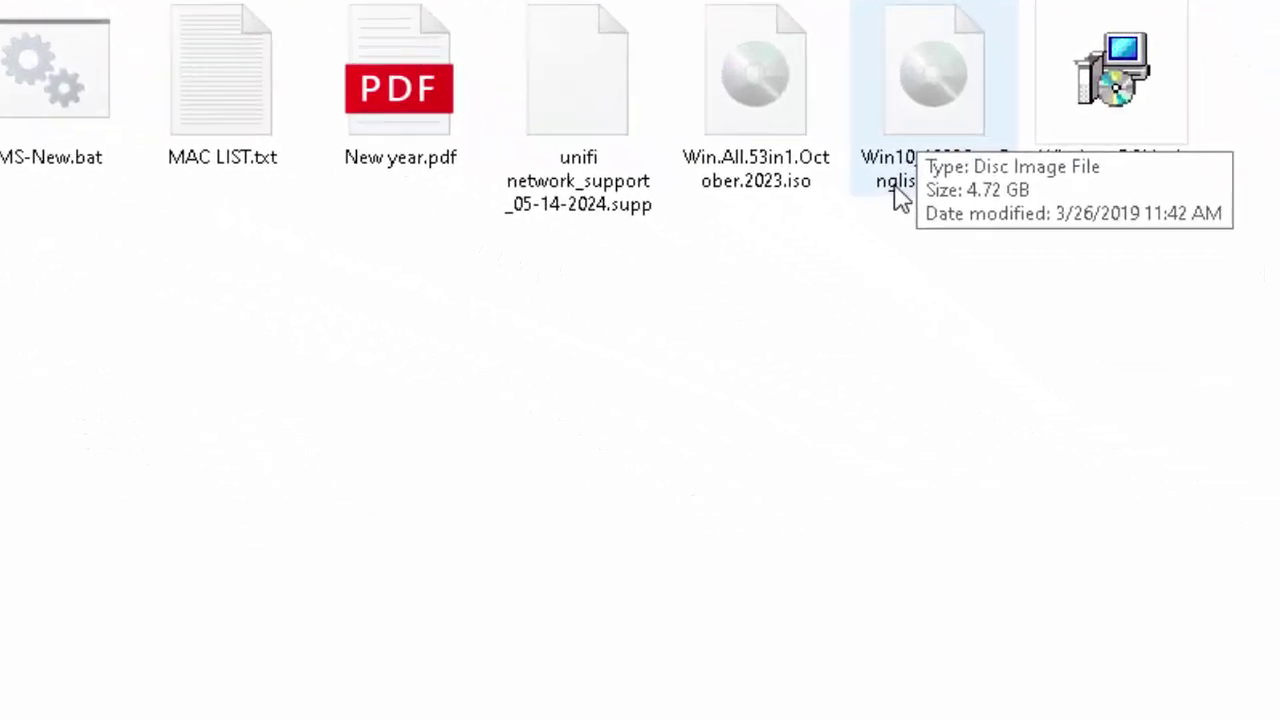
right_click(909, 40)
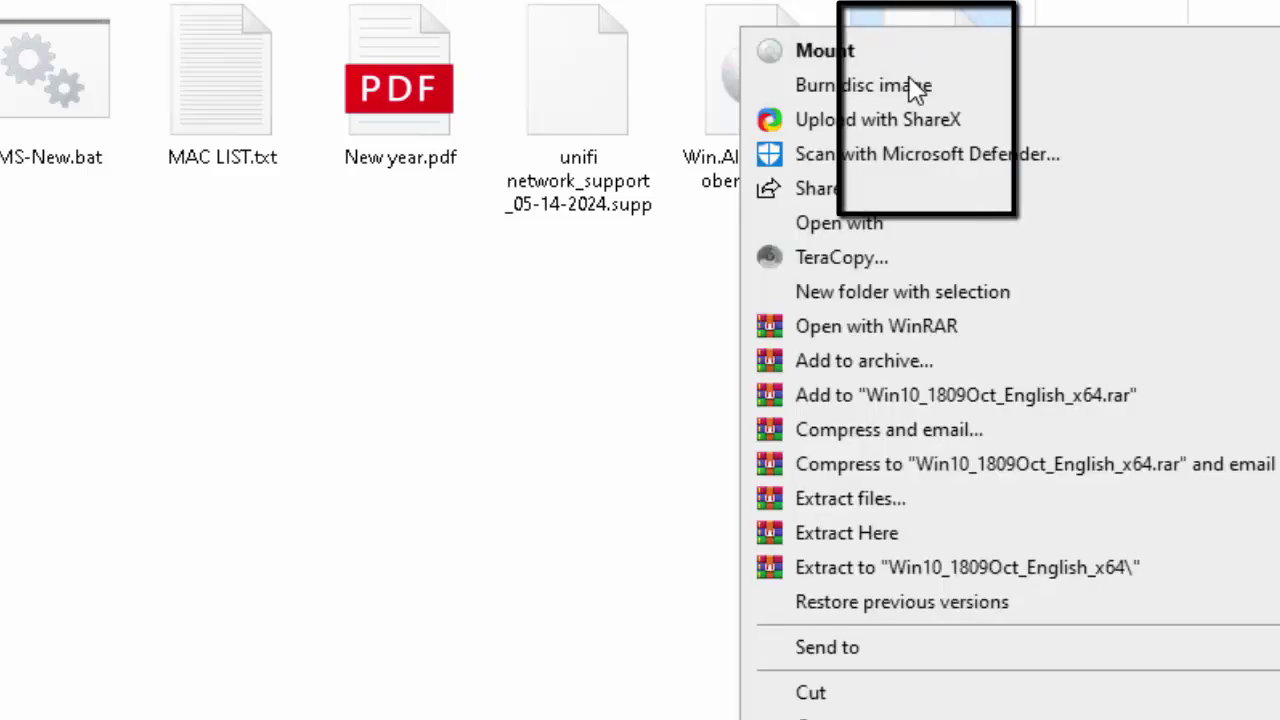
key(Escape)
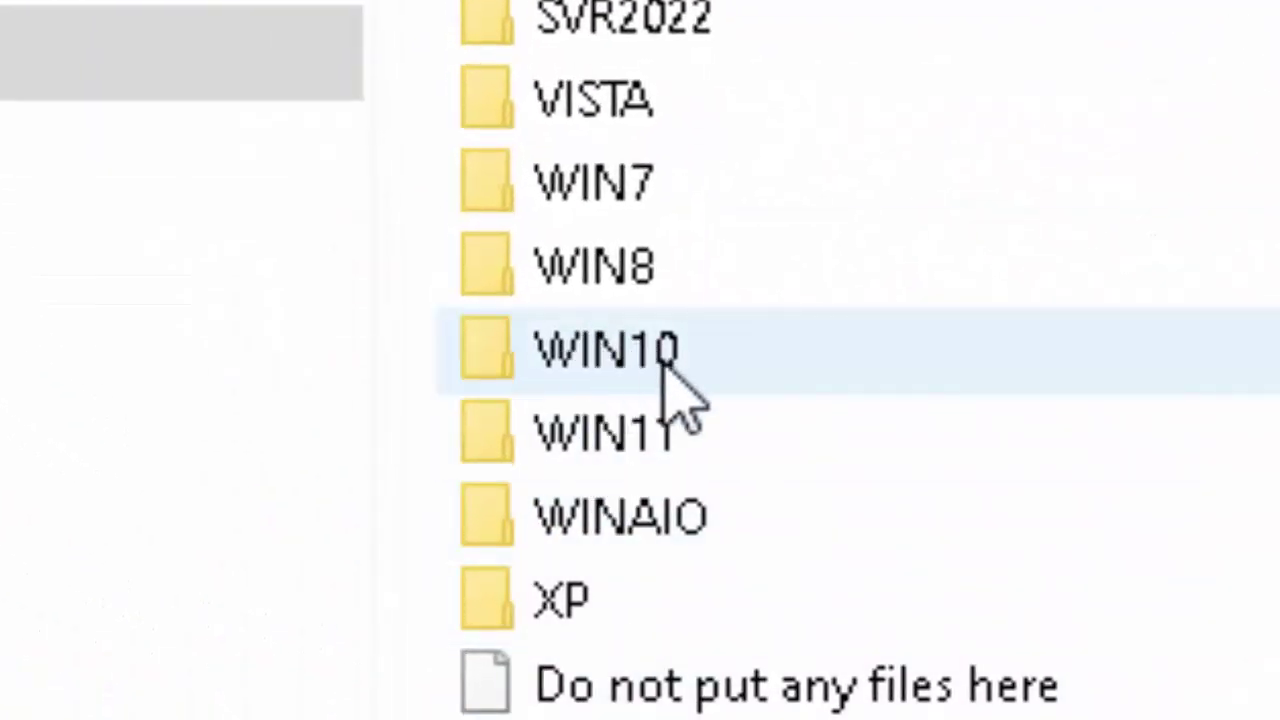
double_click(655, 360)
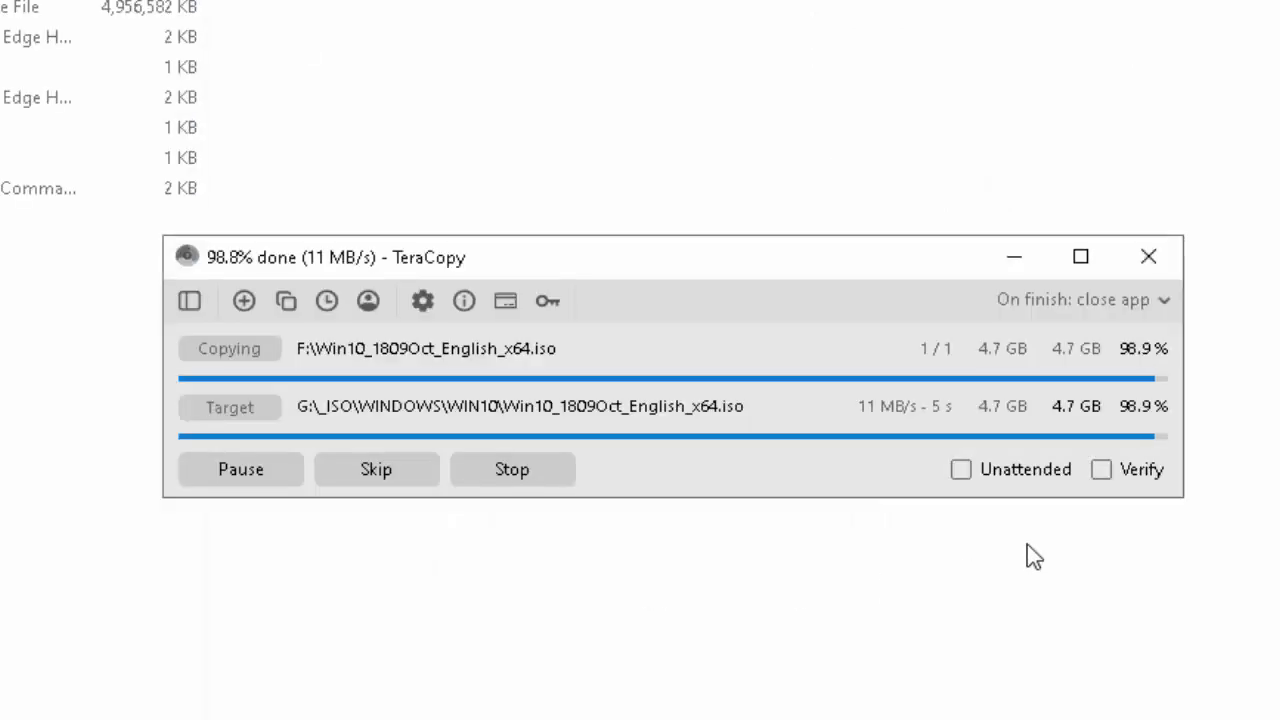
Let TeraCopy finish and confirm the 4.72 GB Win10 ISO sits in the WIN10 folder
drag(740, 258, 737, 444)
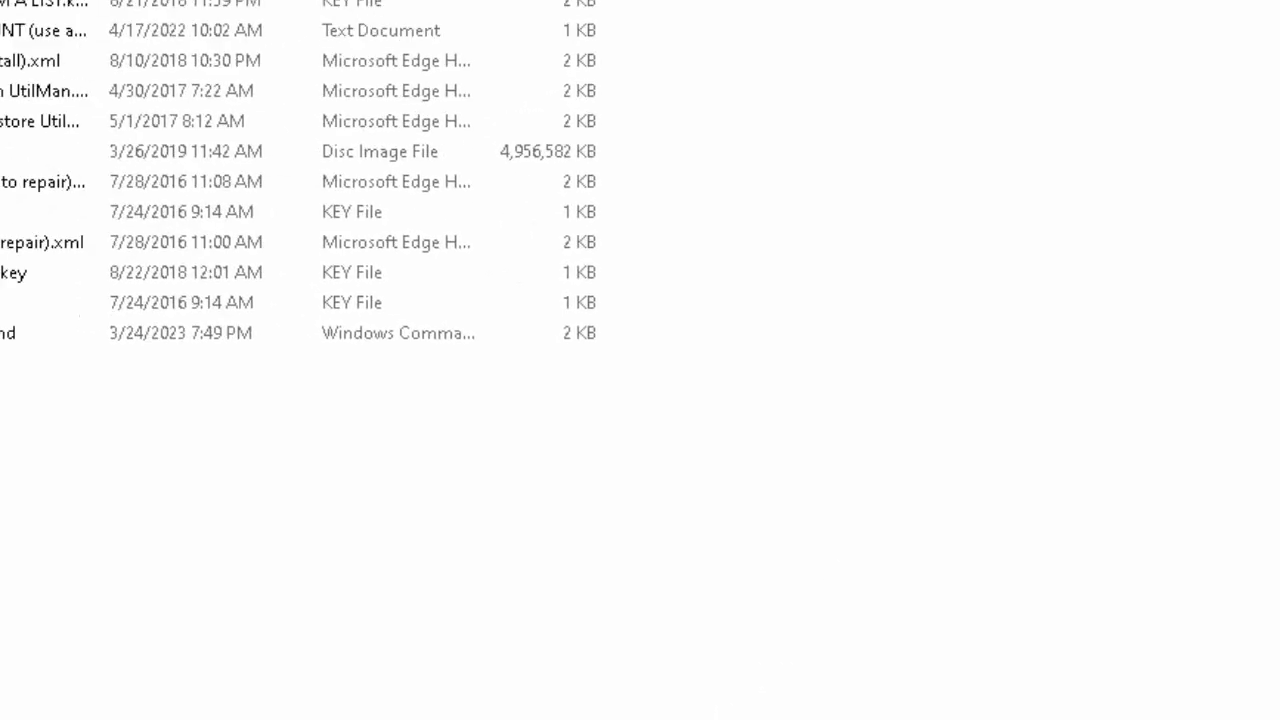
right_click(651, 664)
key(Escape)
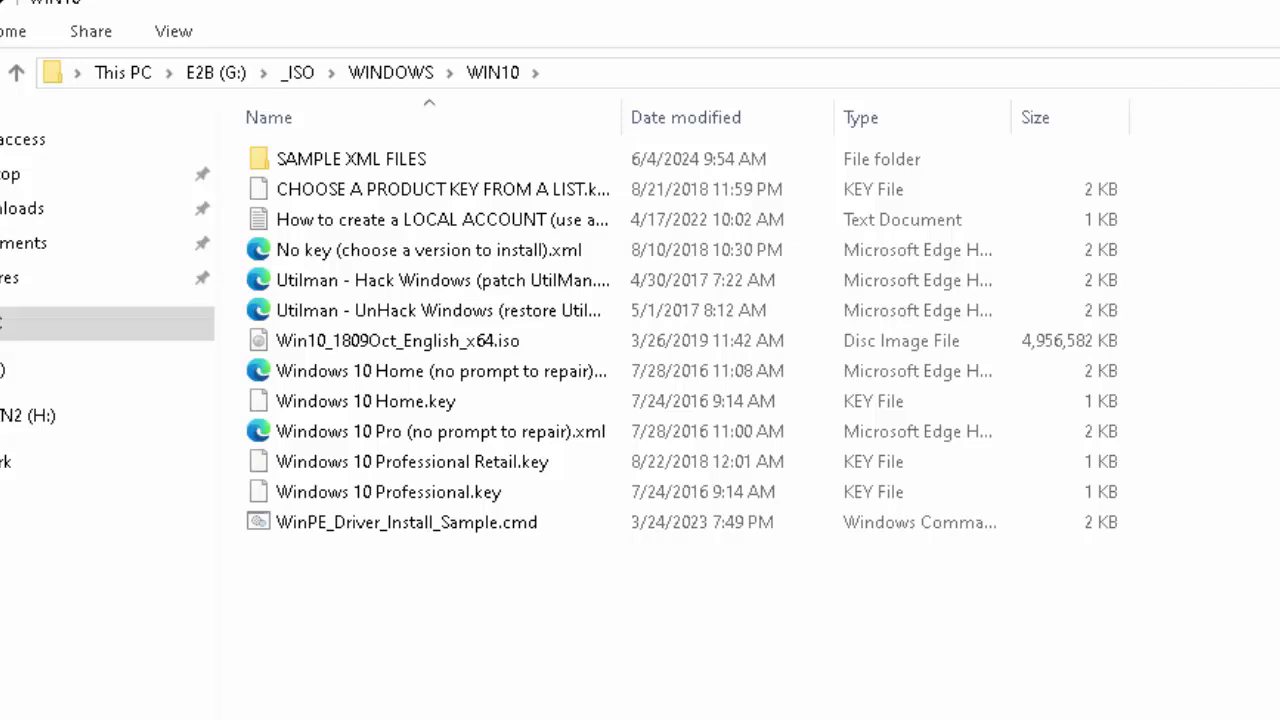
key(alt+Up)
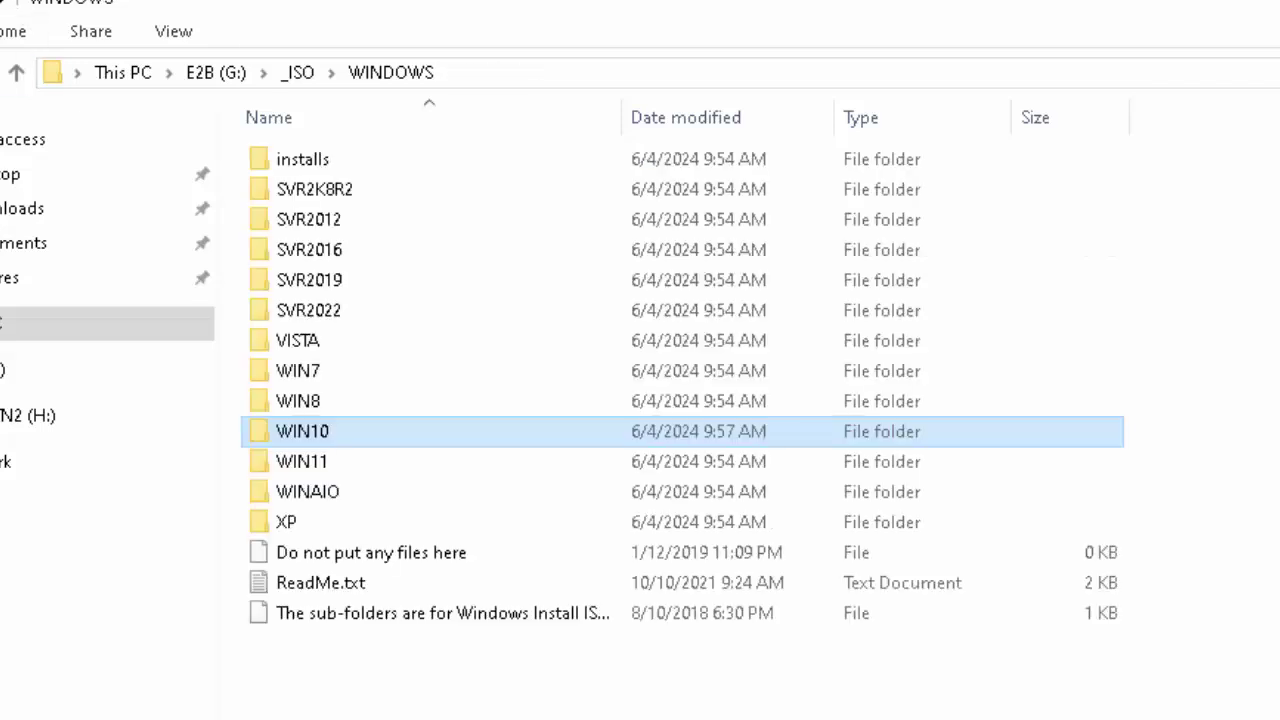
click(1248, 540)
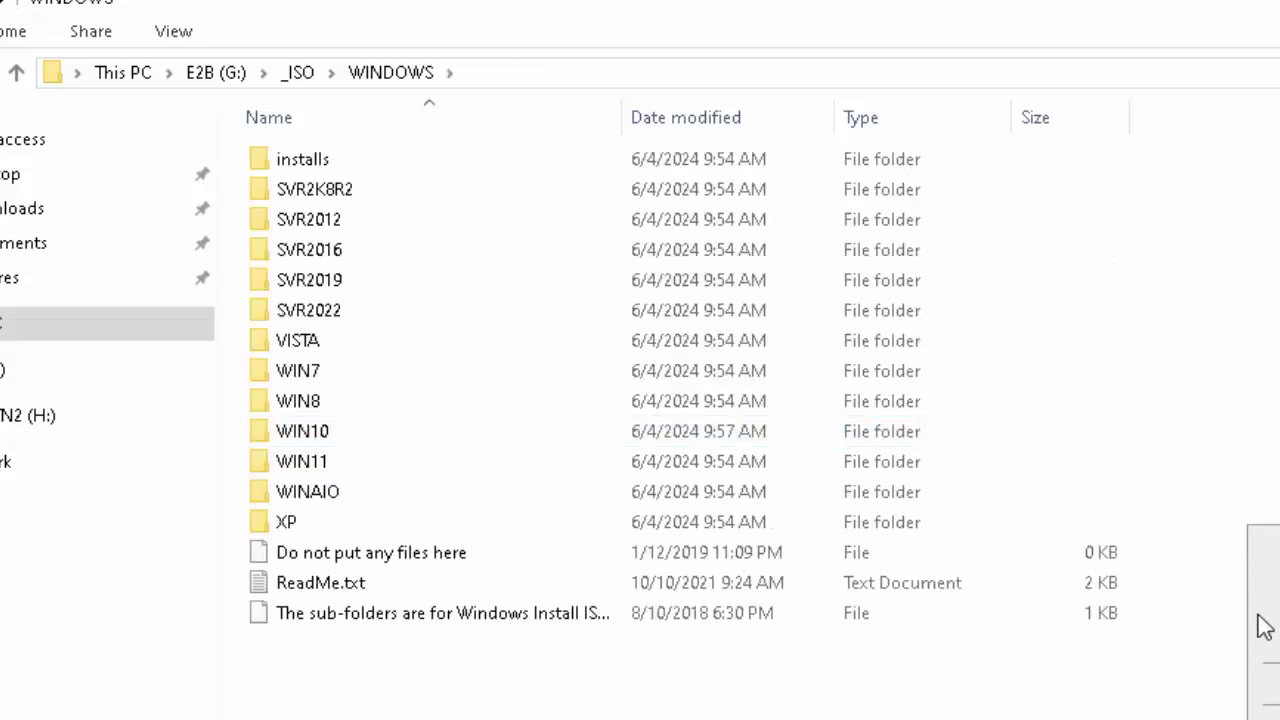
click(324, 436)
double_click(324, 436)
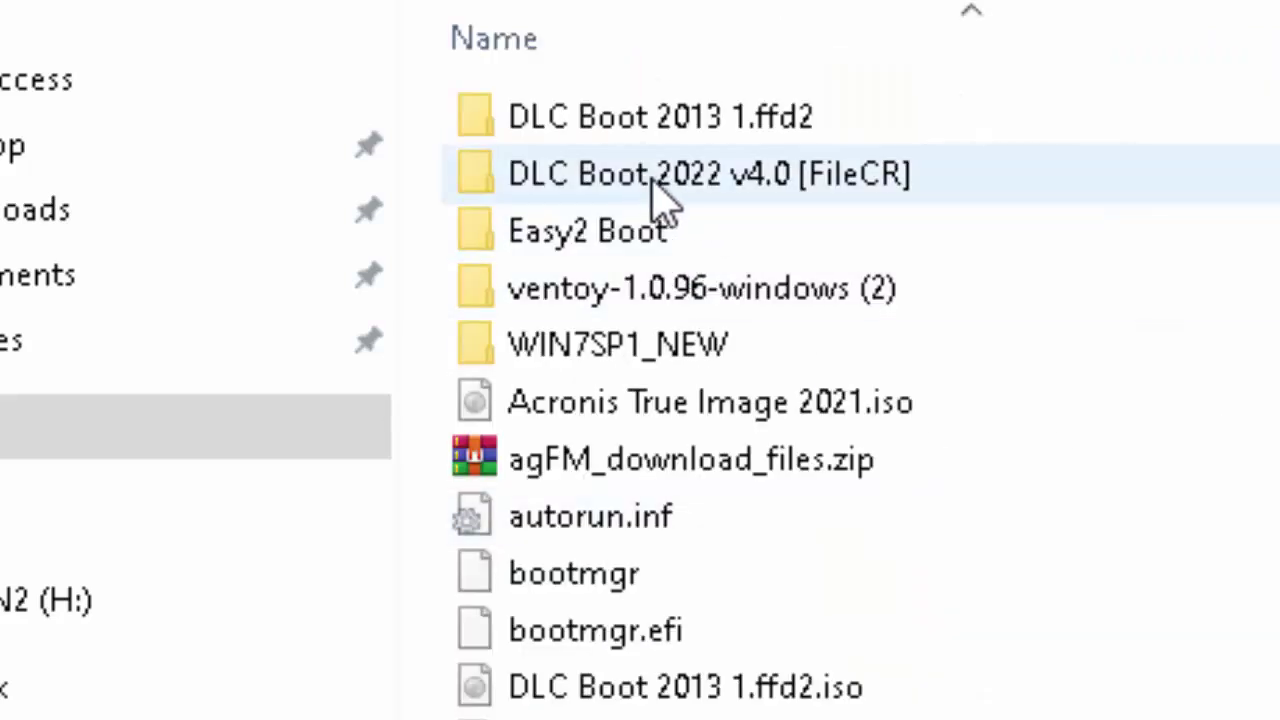
Run DLC Boot 2022 v4.0 as administrator and launch Qemu Boot from Other Tools
double_click(723, 177)
double_click(605, 110)
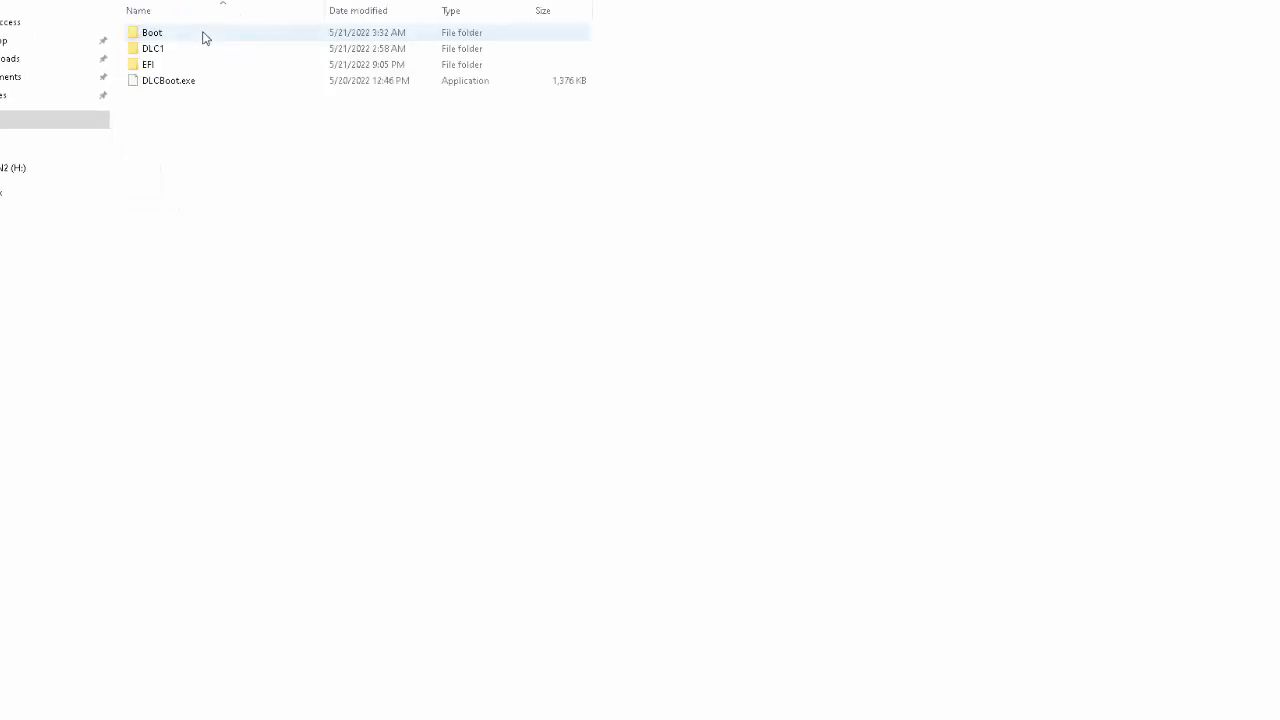
right_click(172, 81)
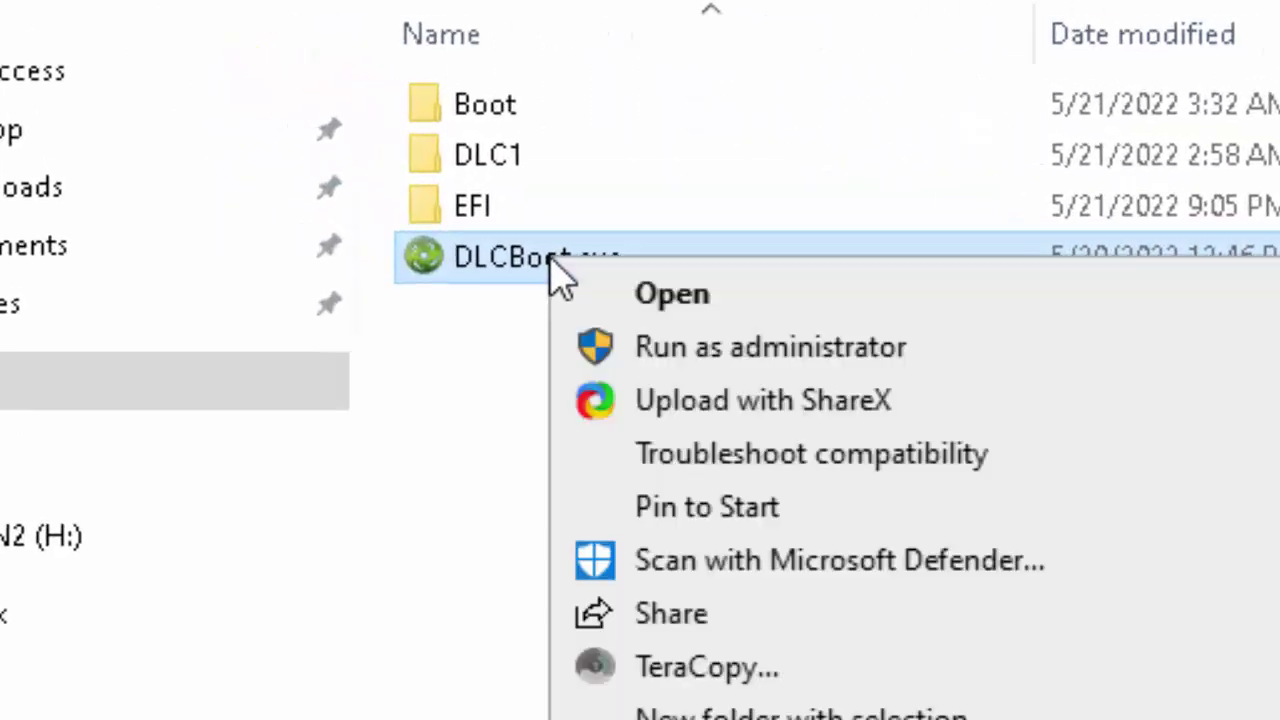
click(700, 345)
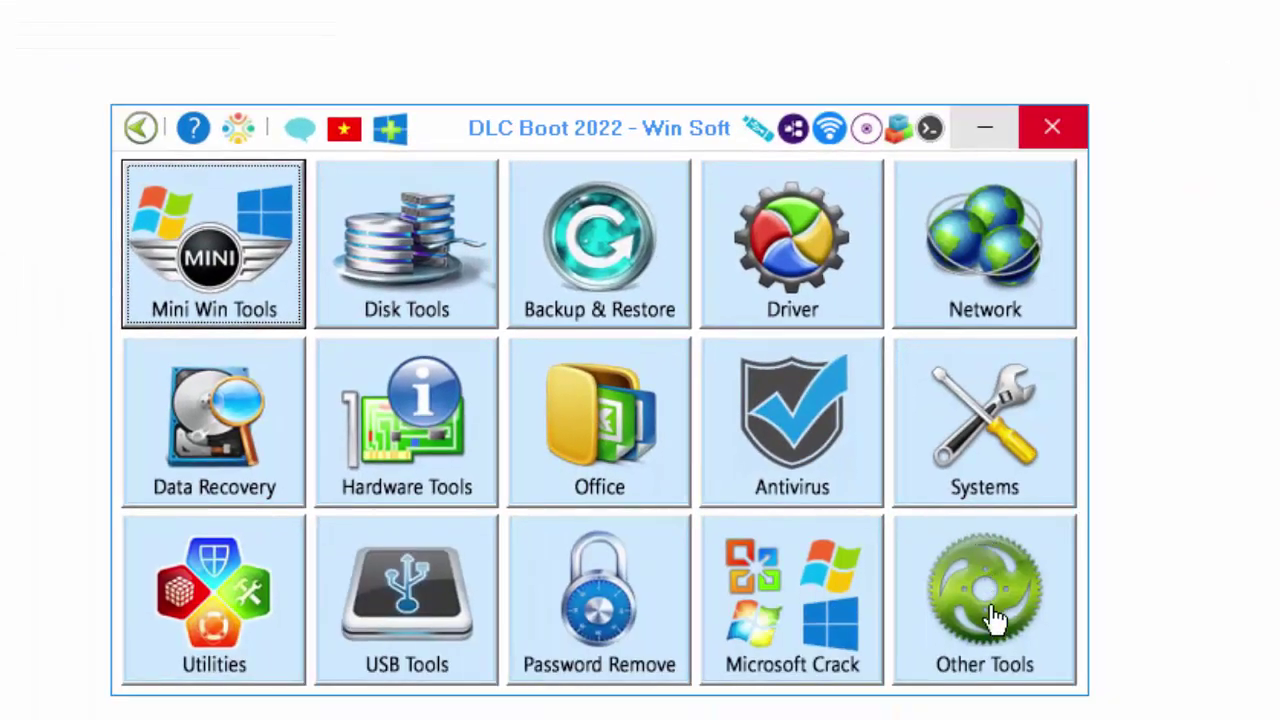
click(995, 612)
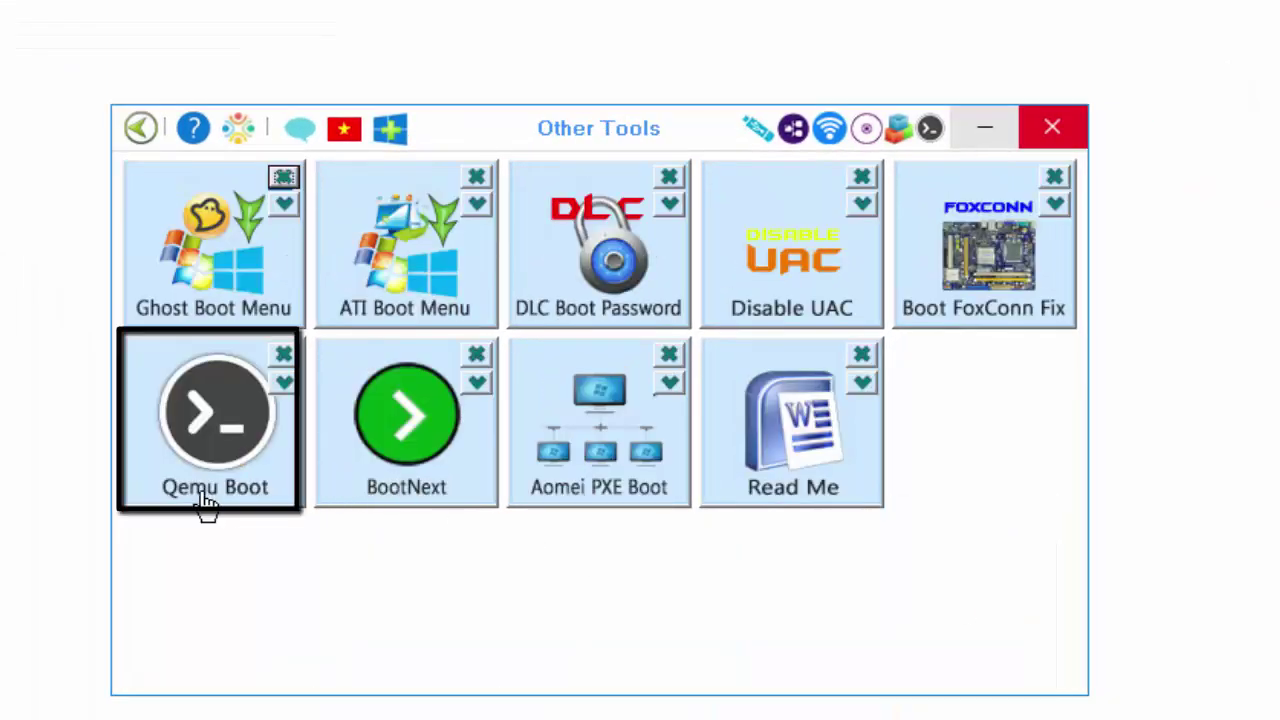
click(214, 418)
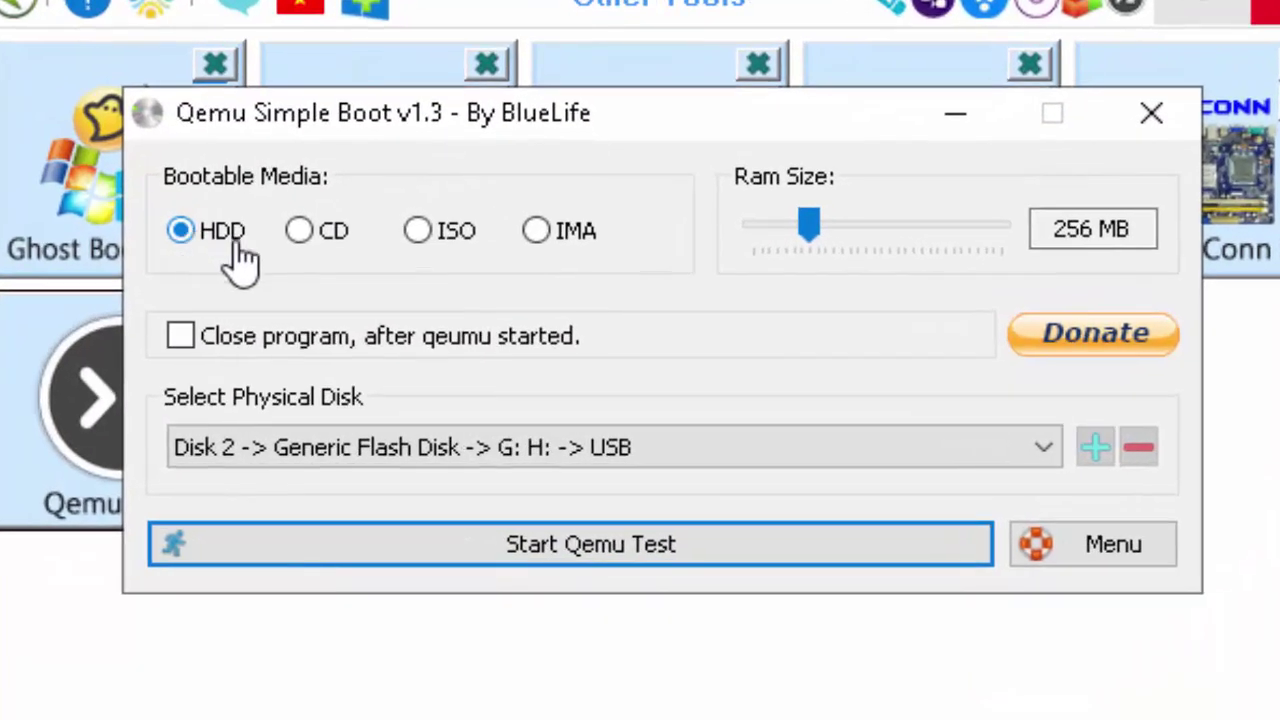
Boot Disk 2 (Generic Flash Disk) in a QEMU test and maximize the QEMU window
click(695, 452)
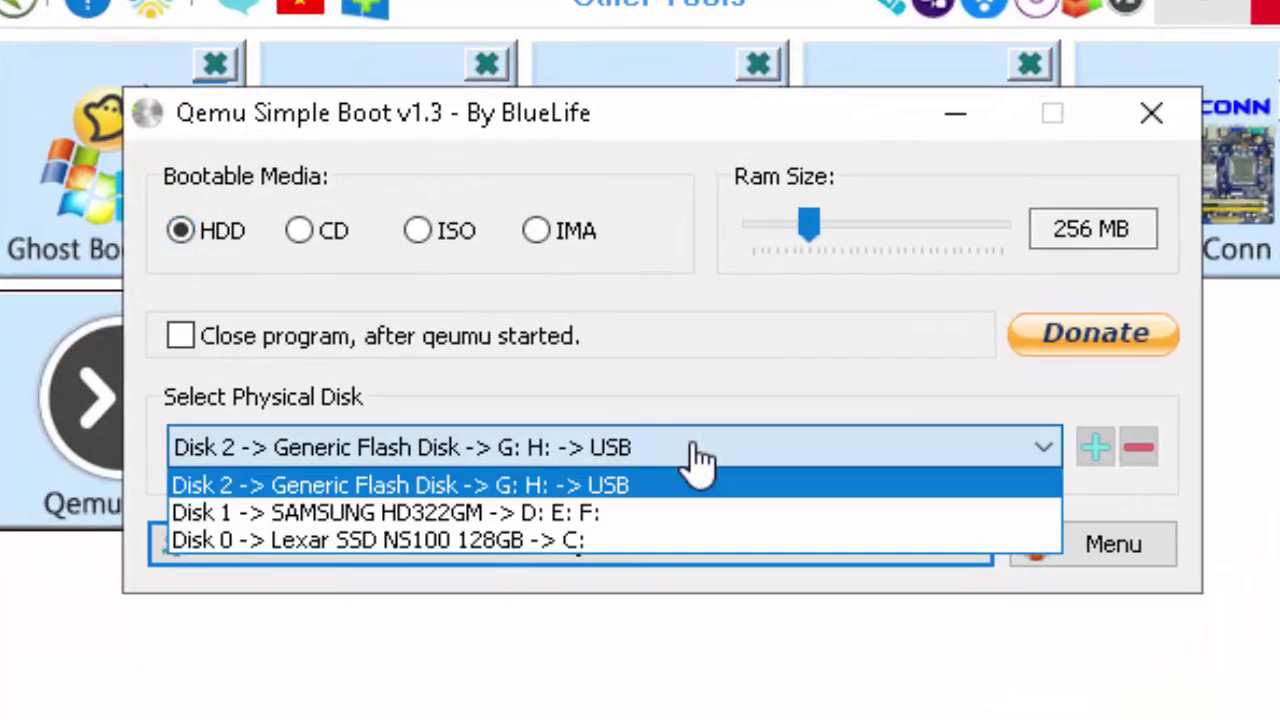
click(628, 486)
click(620, 560)
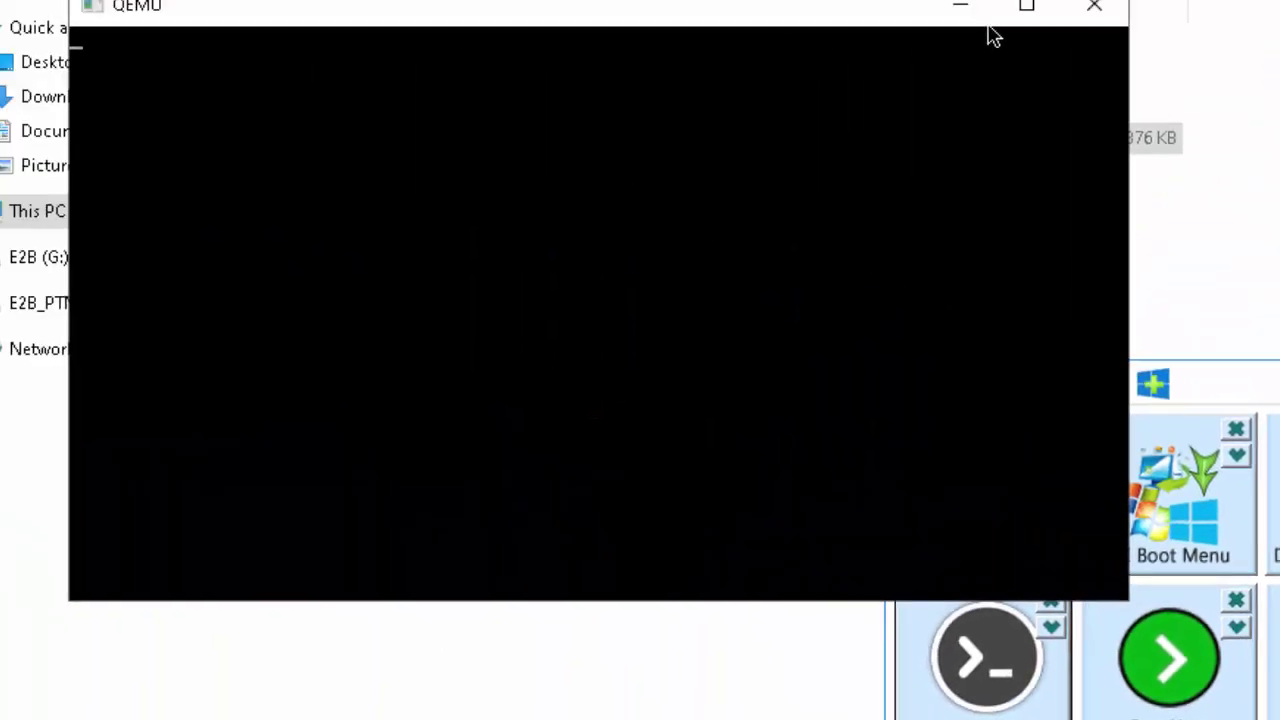
click(1024, 10)
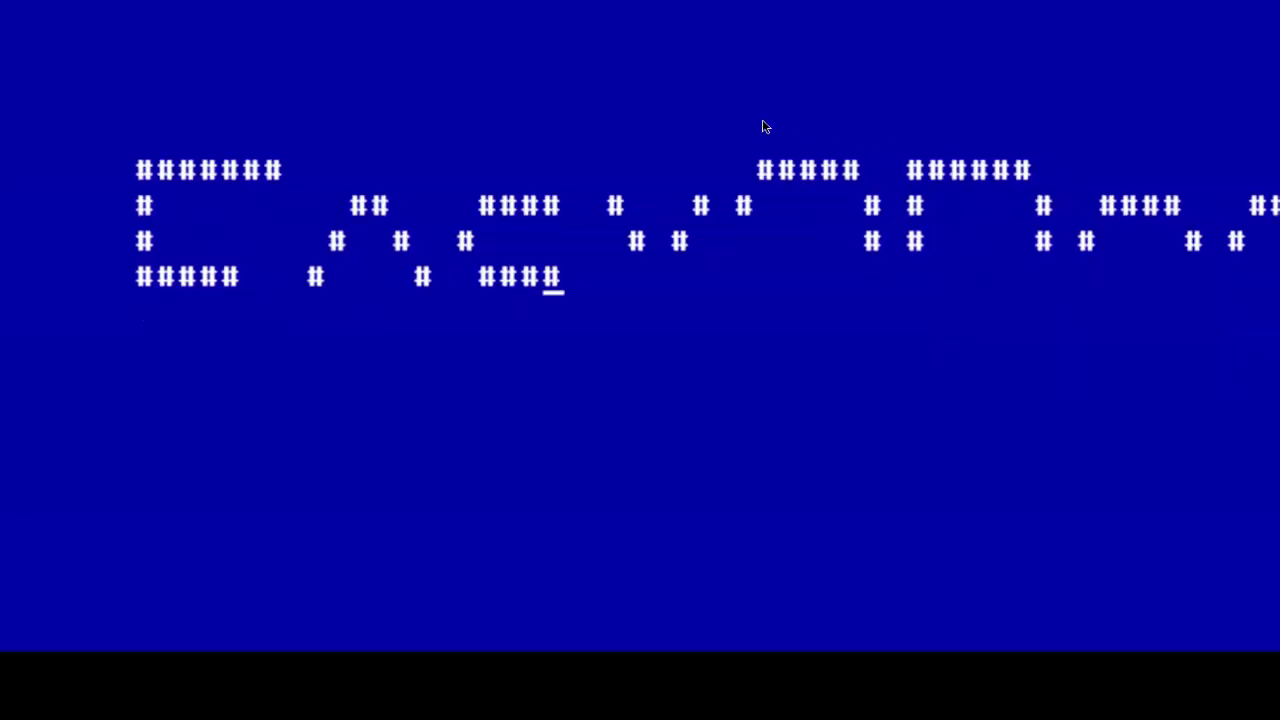